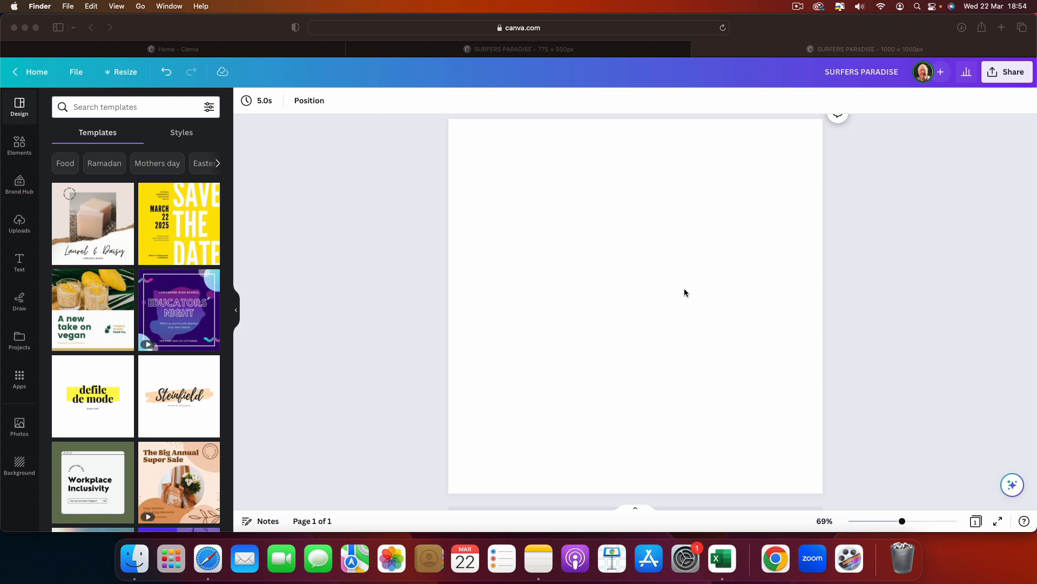
Step: Search the elements library for "circle" and add the solid circle shape to the blank page
{"action": "left_click", "coordinate": [21, 145]}
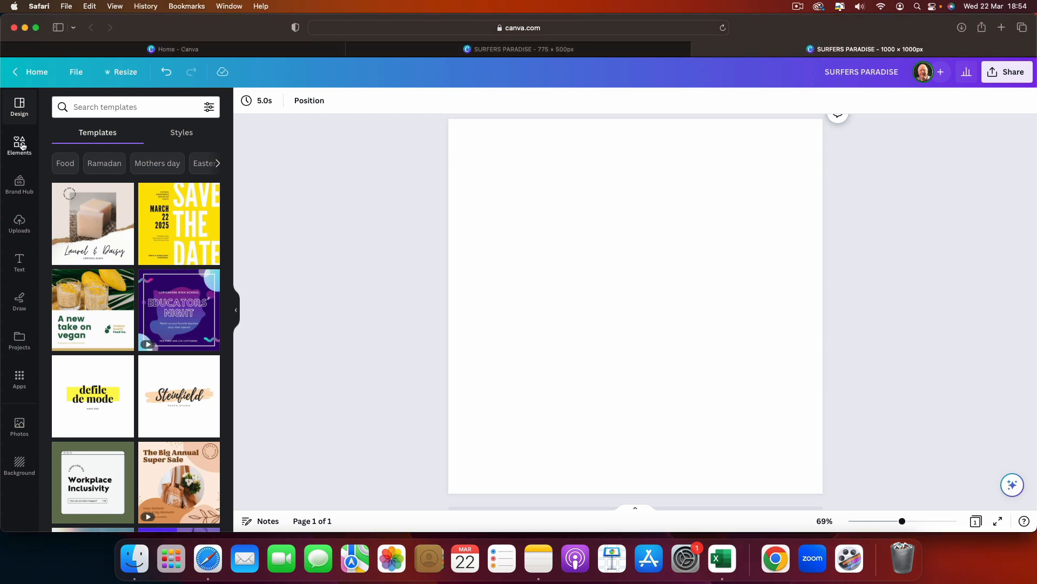
{"action": "left_click", "coordinate": [22, 145]}
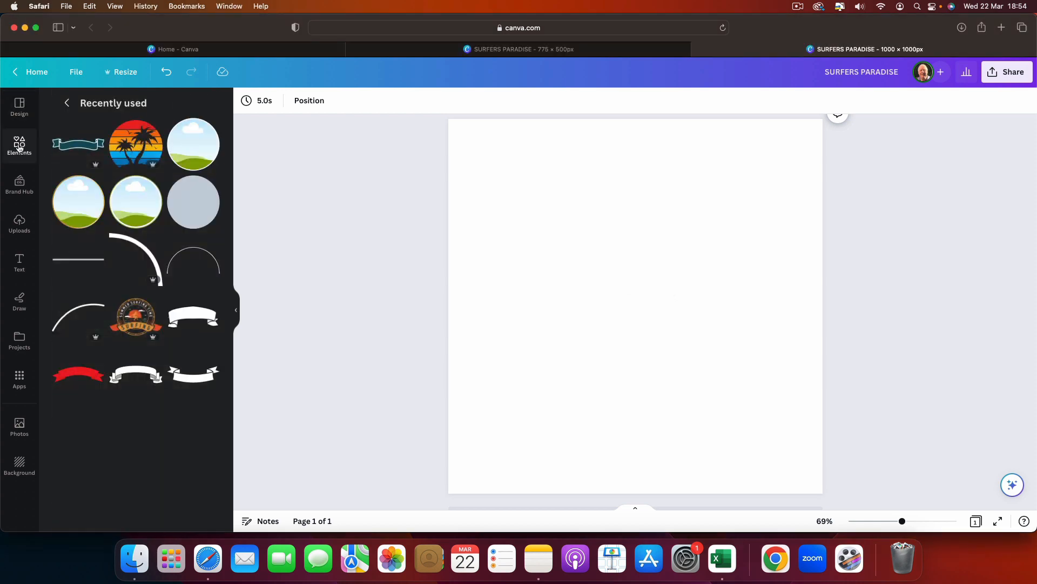
{"action": "left_click", "coordinate": [67, 106]}
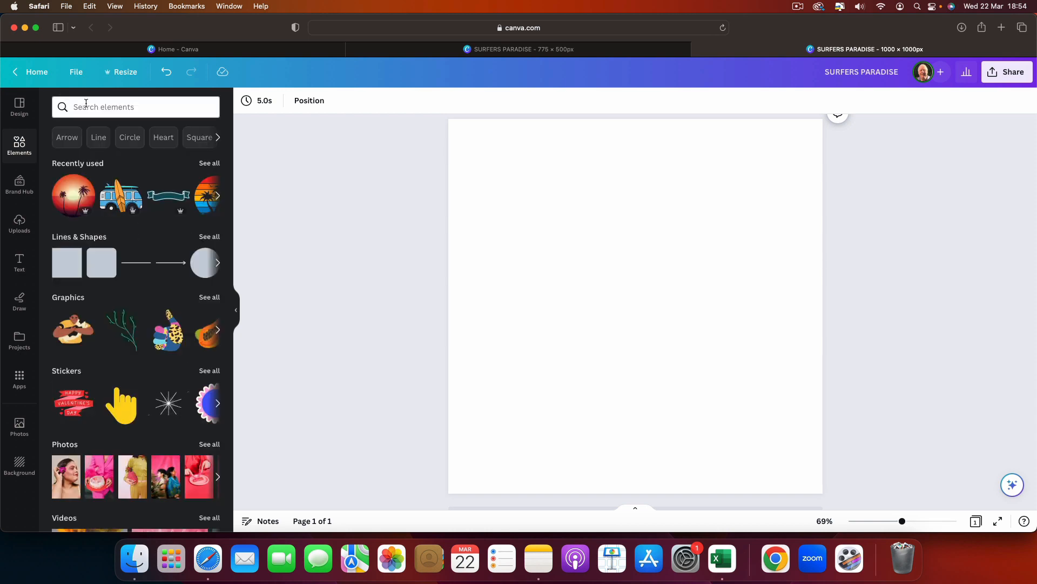
{"action": "left_click", "coordinate": [83, 106]}
{"action": "type", "text": "cir"}
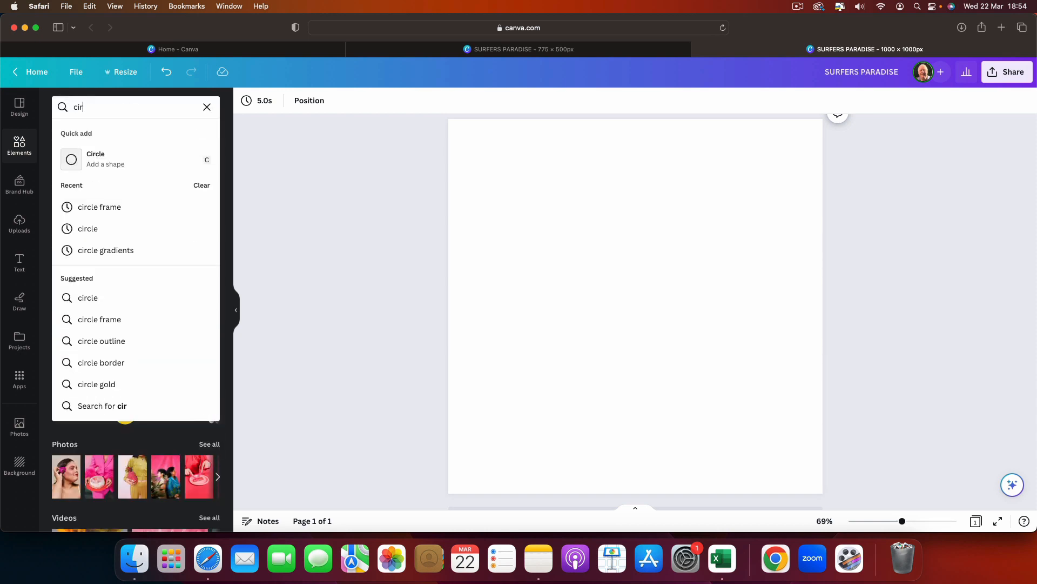
{"action": "type", "text": "cle"}
{"action": "key", "text": "Return"}
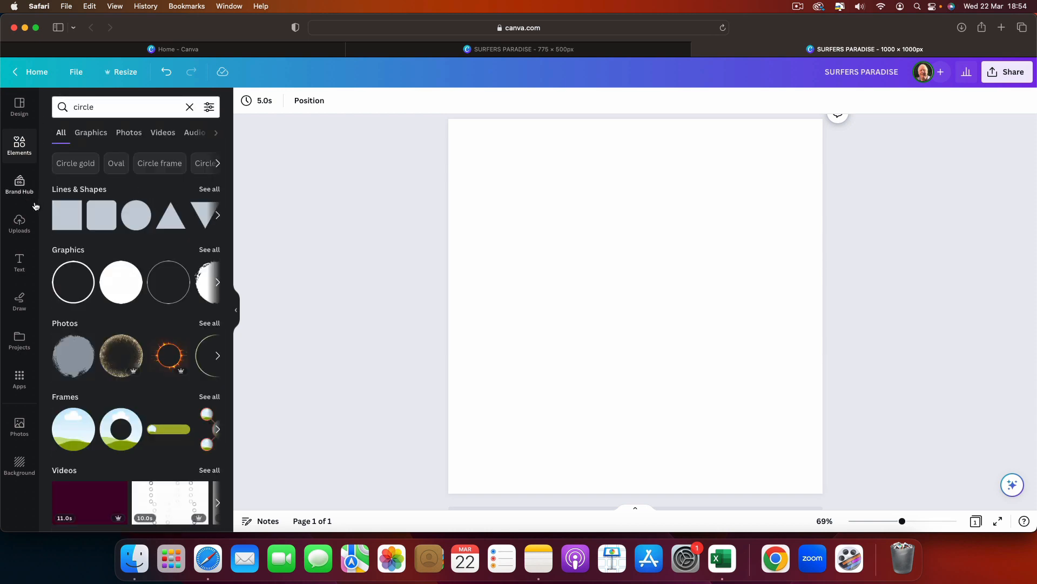
{"action": "left_click", "coordinate": [127, 218]}
Step: Enlarge the black circle until it fills most of the page, keeping it roughly centred horizontally
{"action": "left_click_drag", "start_coordinate": [580, 250], "coordinate": [485, 188]}
{"action": "left_click_drag", "start_coordinate": [692, 362], "coordinate": [811, 439]}
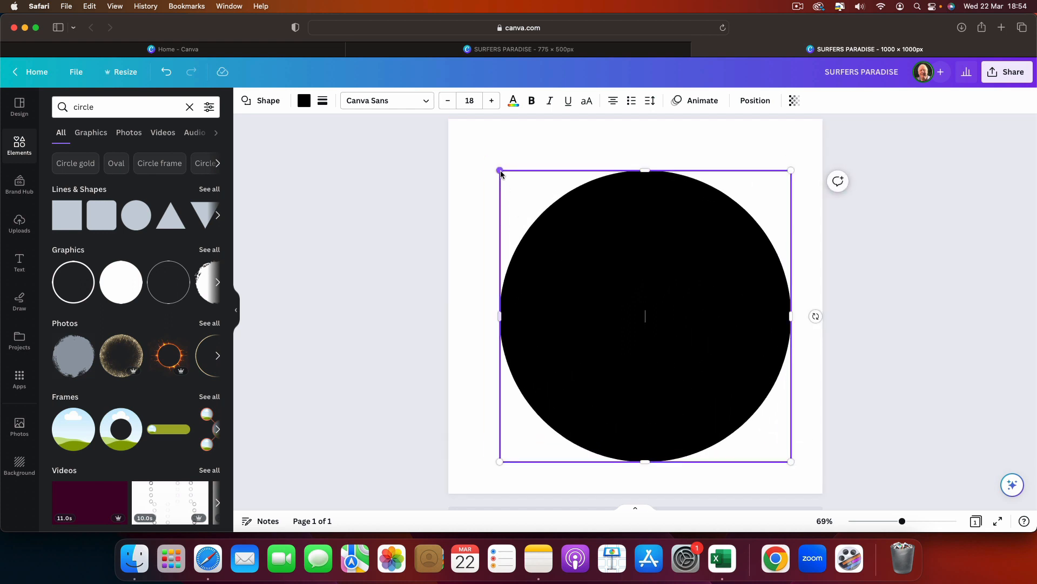
{"action": "left_click_drag", "start_coordinate": [500, 171], "coordinate": [467, 155]}
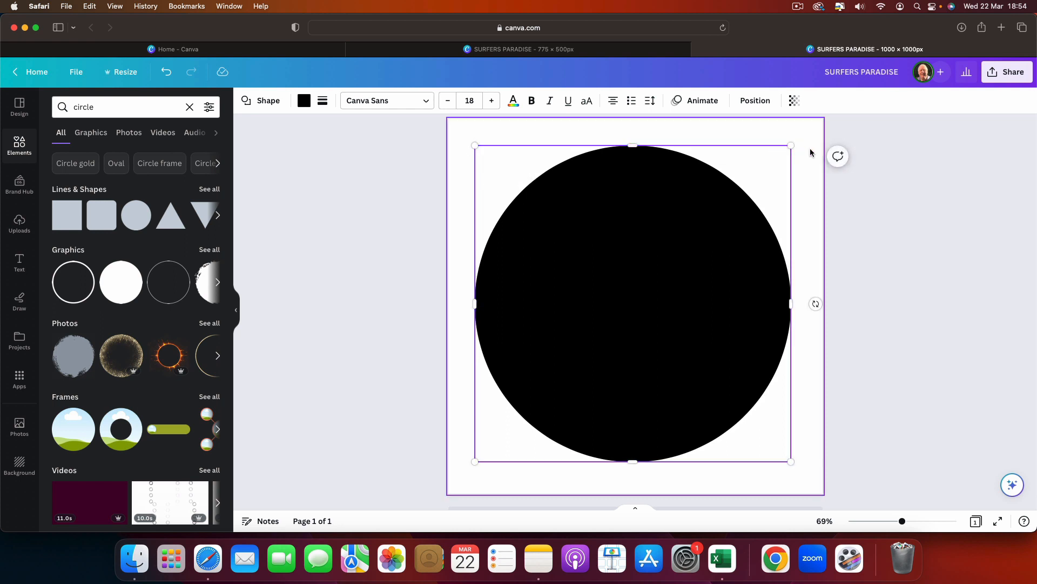
{"action": "left_click_drag", "start_coordinate": [792, 145], "coordinate": [802, 143]}
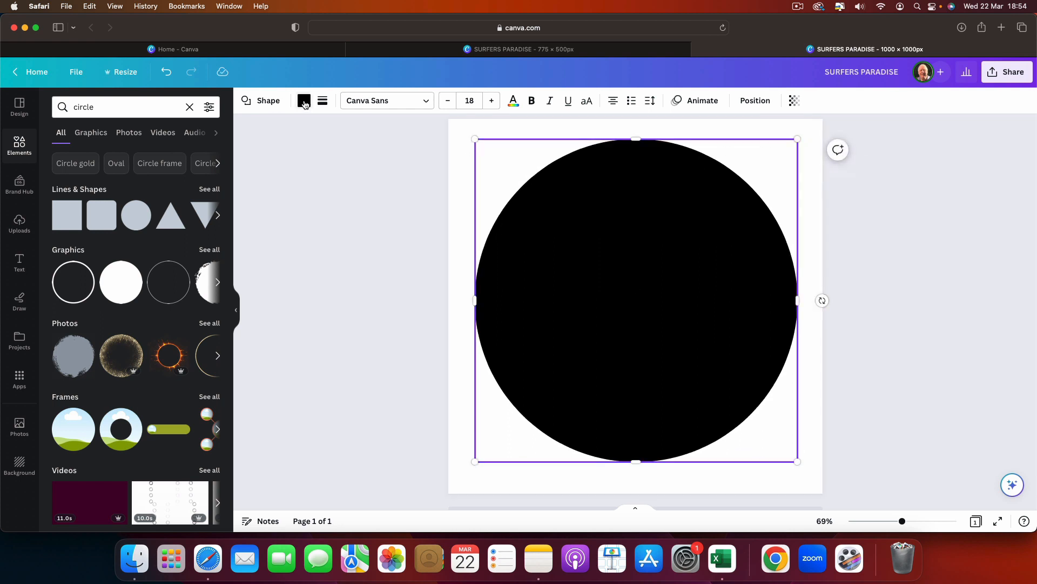
Step: Fill the circle with the custom solid colour #FFBF00 and move it slightly up the page
{"action": "left_click", "coordinate": [305, 102]}
{"action": "left_click", "coordinate": [63, 166]}
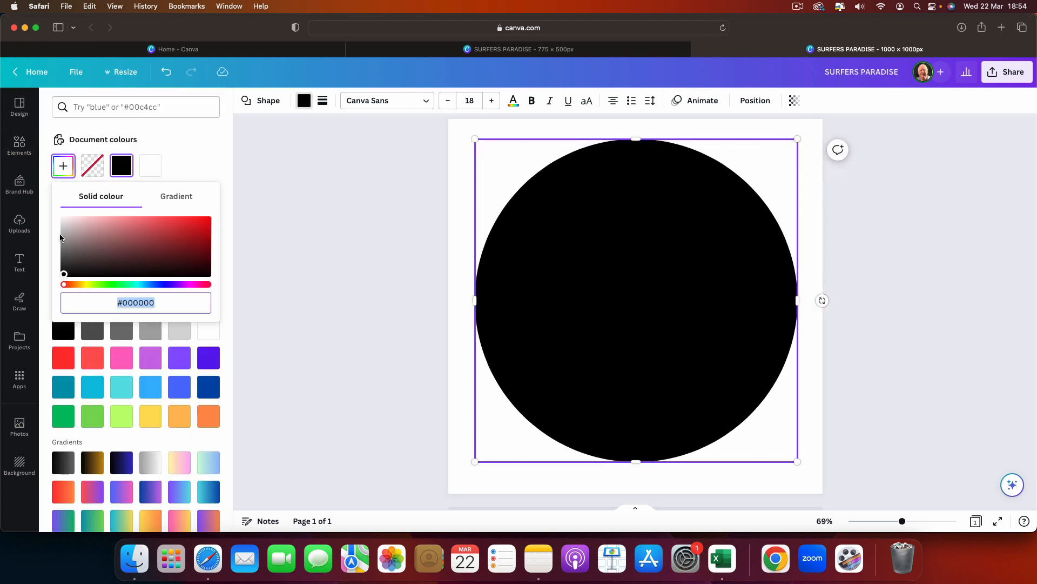
{"action": "left_click", "coordinate": [82, 285]}
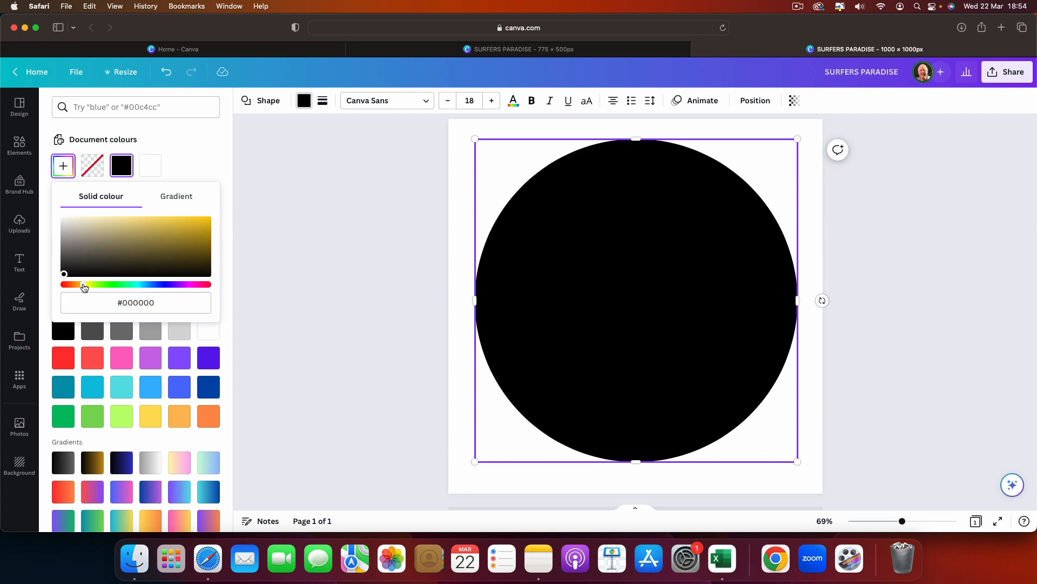
{"action": "left_click", "coordinate": [208, 220]}
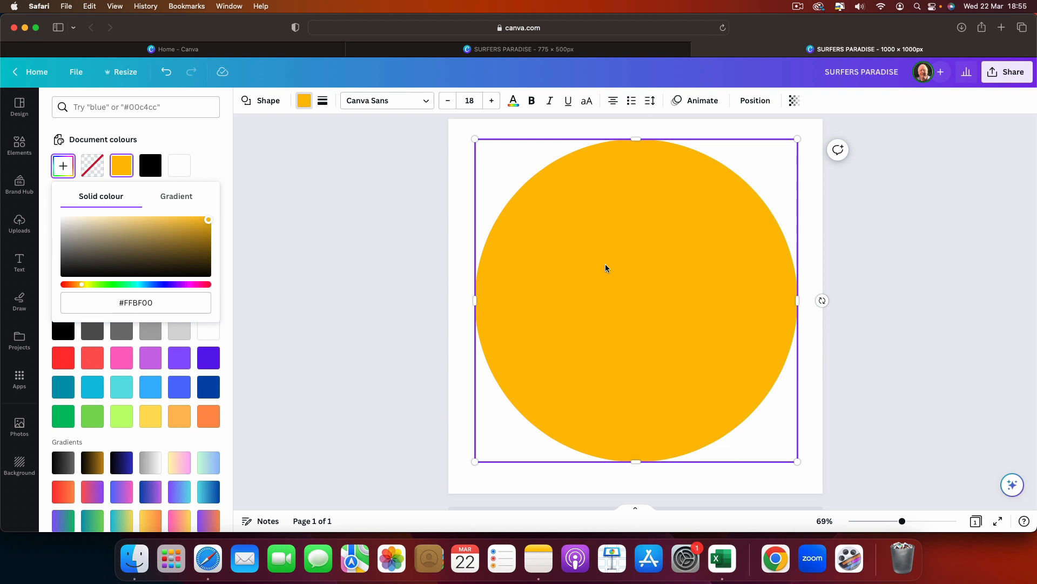
{"action": "left_click_drag", "start_coordinate": [605, 264], "coordinate": [605, 258]}
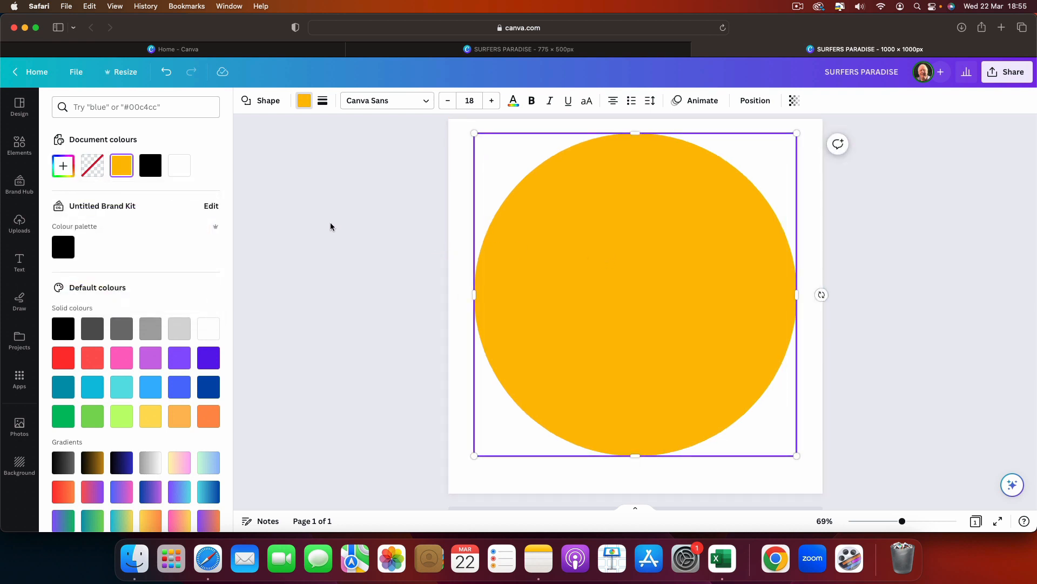
{"action": "left_click", "coordinate": [330, 223]}
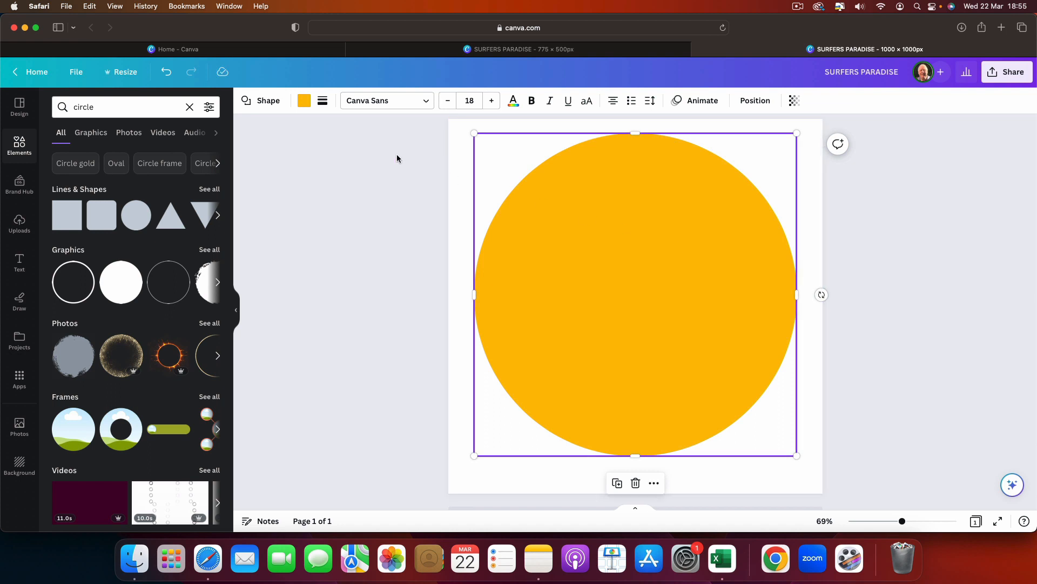
Step: Give the orange circle a solid black border with a weight of 6
{"action": "left_click", "coordinate": [305, 100]}
{"action": "left_click", "coordinate": [323, 100]}
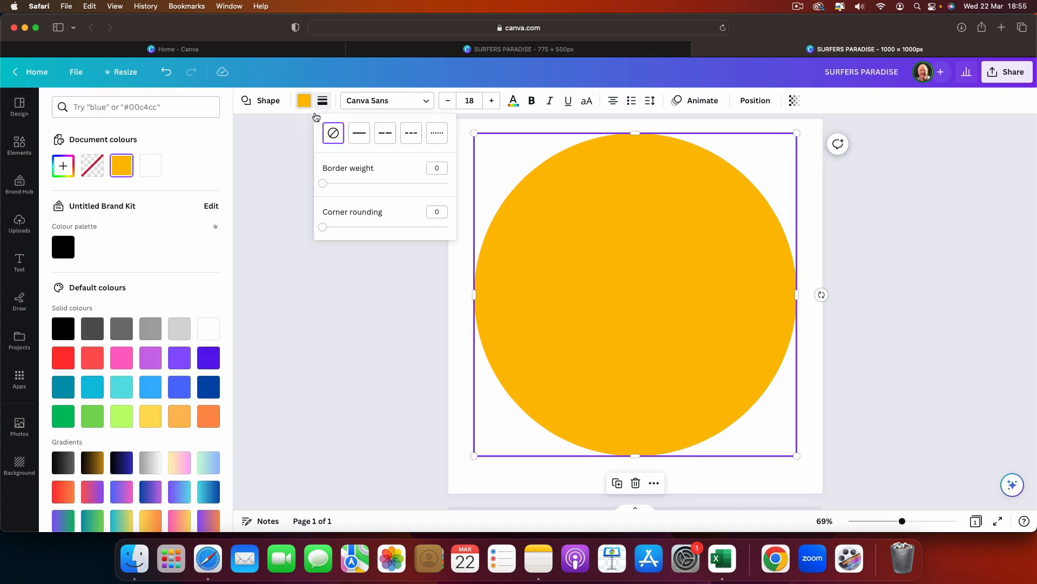
{"action": "left_click", "coordinate": [360, 132]}
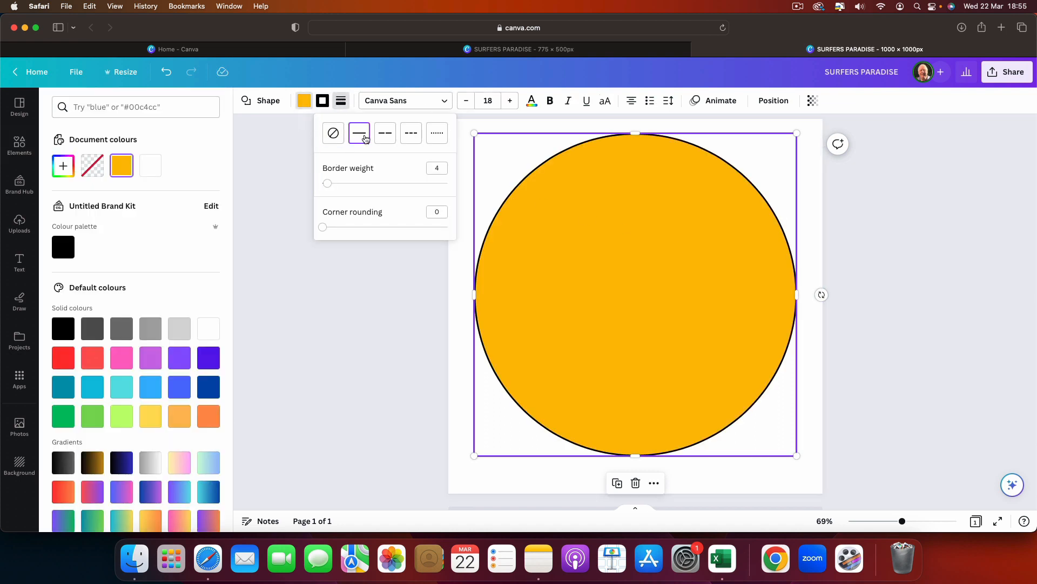
{"action": "left_click_drag", "start_coordinate": [327, 184], "coordinate": [330, 184]}
{"action": "left_click", "coordinate": [342, 276]}
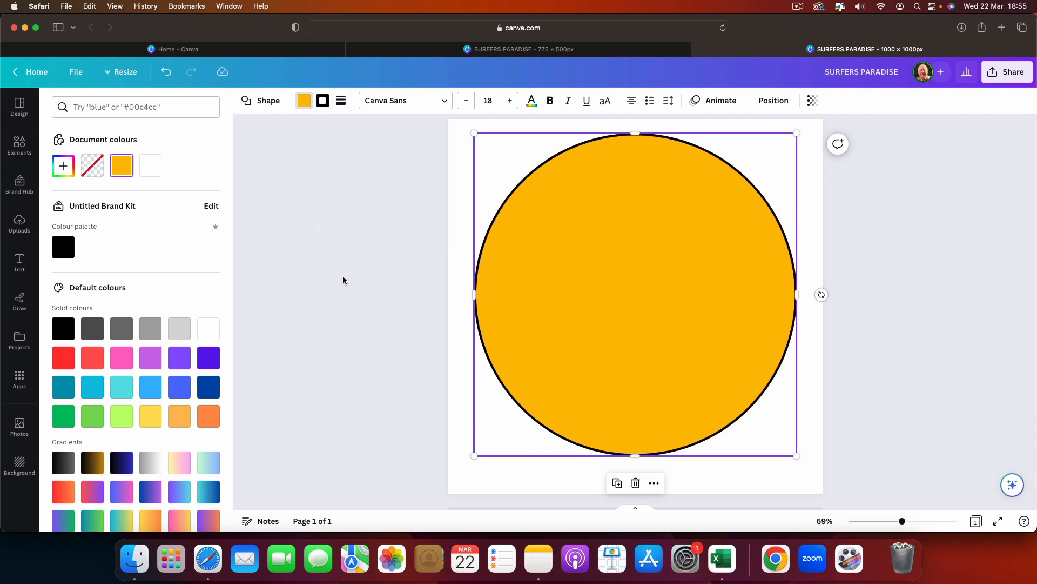
{"action": "left_click", "coordinate": [310, 174]}
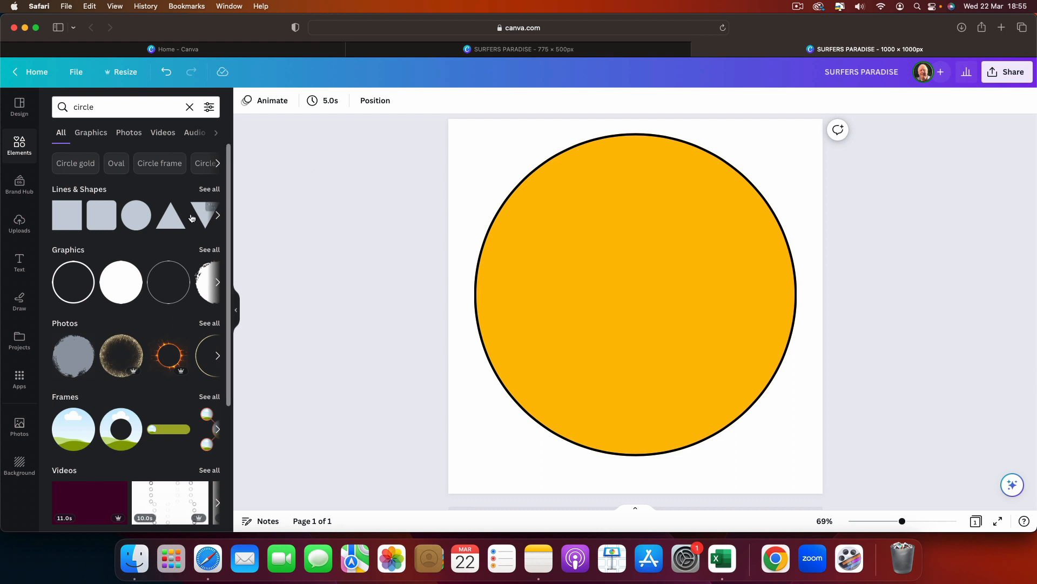
Step: Search the elements for "circle frames" and add a round photo frame with a thin light border from the frames
{"action": "left_click", "coordinate": [101, 108]}
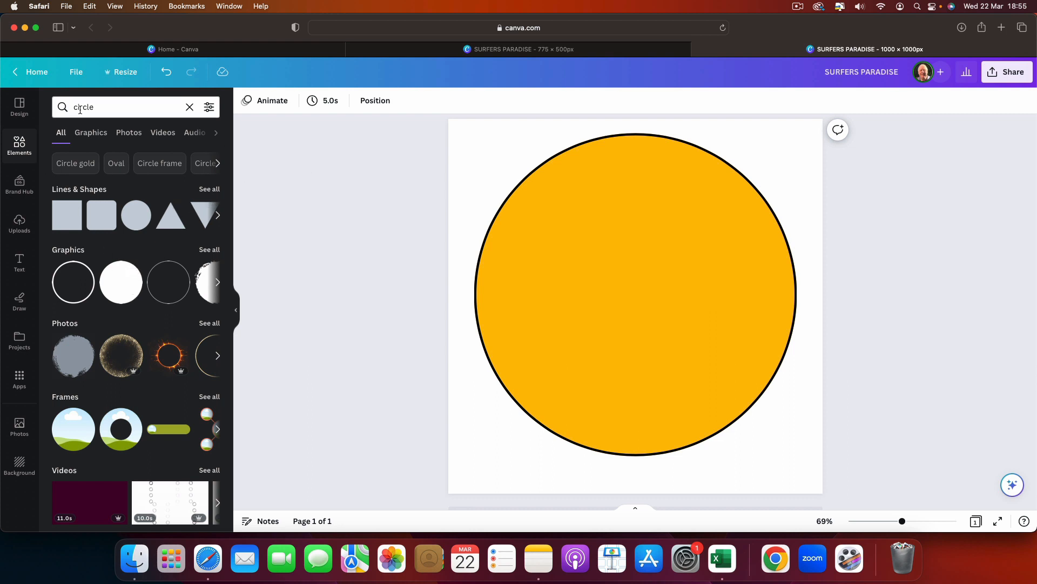
{"action": "type", "text": "frames"}
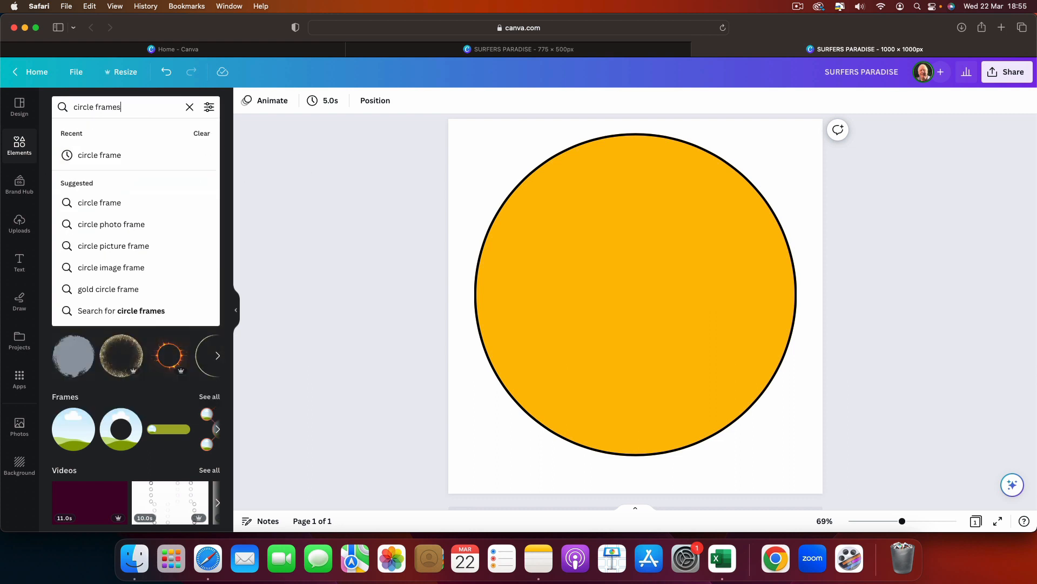
{"action": "key", "text": "Return"}
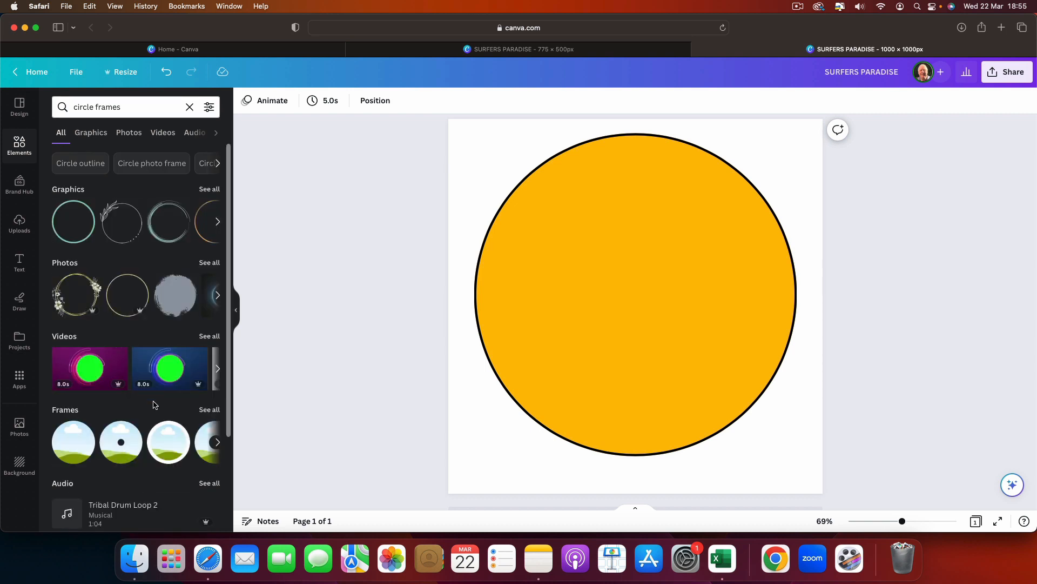
{"action": "left_click", "coordinate": [211, 410]}
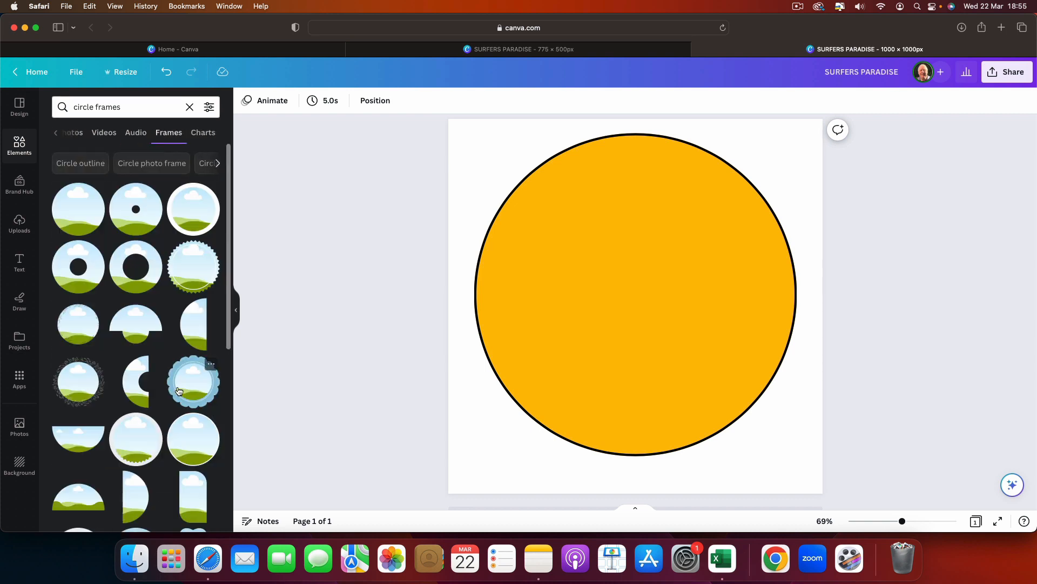
{"action": "scroll", "coordinate": [181, 391], "scroll_direction": "down", "scroll_amount": 5}
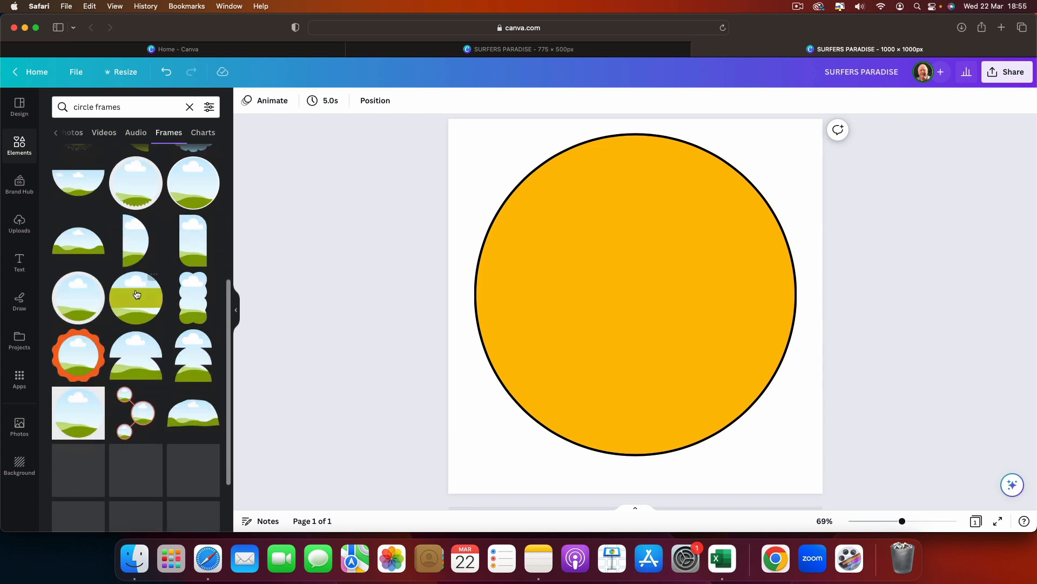
{"action": "left_click", "coordinate": [67, 304]}
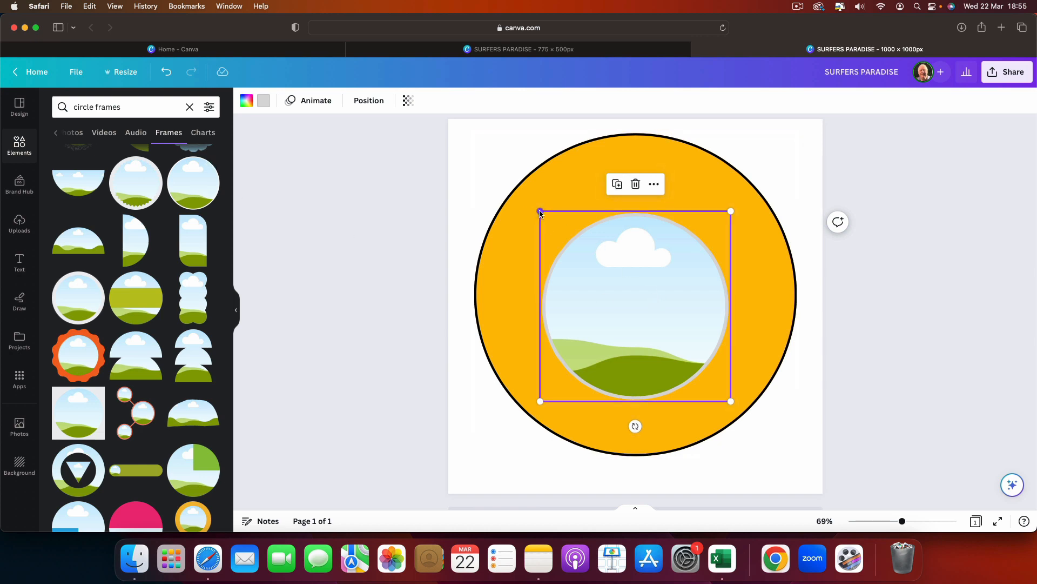
Step: Enlarge the round frame and centre it inside the orange circle, leaving an even orange ring around it
{"action": "left_click_drag", "start_coordinate": [539, 212], "coordinate": [518, 190]}
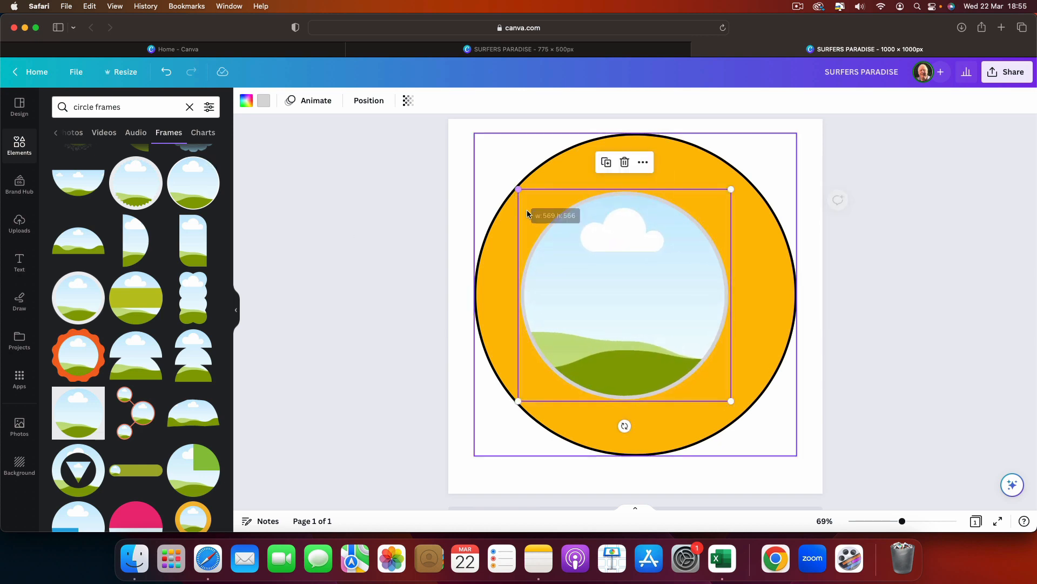
{"action": "left_click_drag", "start_coordinate": [730, 400], "coordinate": [771, 412]}
{"action": "left_click_drag", "start_coordinate": [689, 309], "coordinate": [688, 302]}
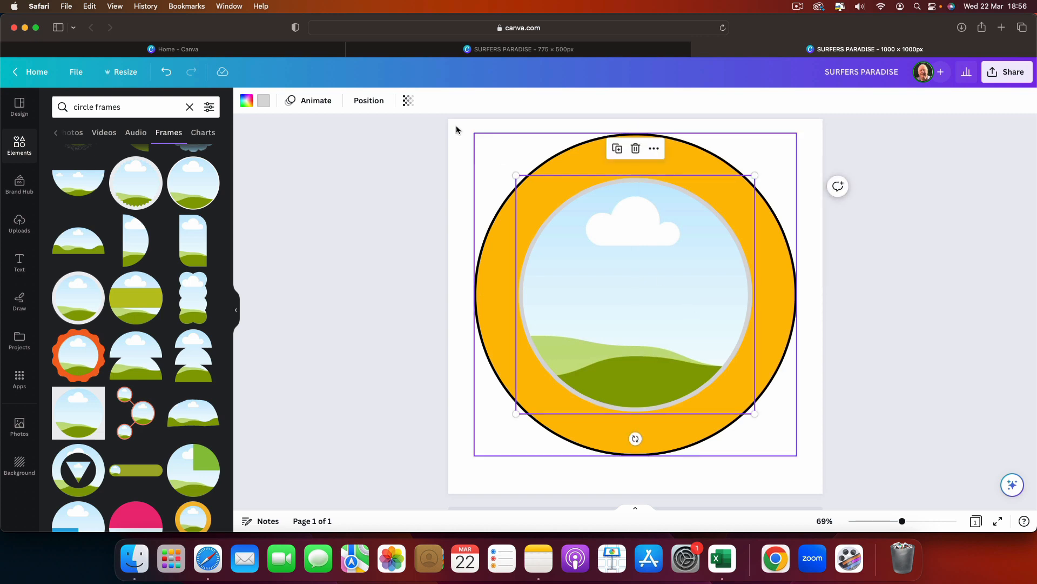
Step: Change the round frame's grey border colour to black
{"action": "left_click", "coordinate": [264, 101]}
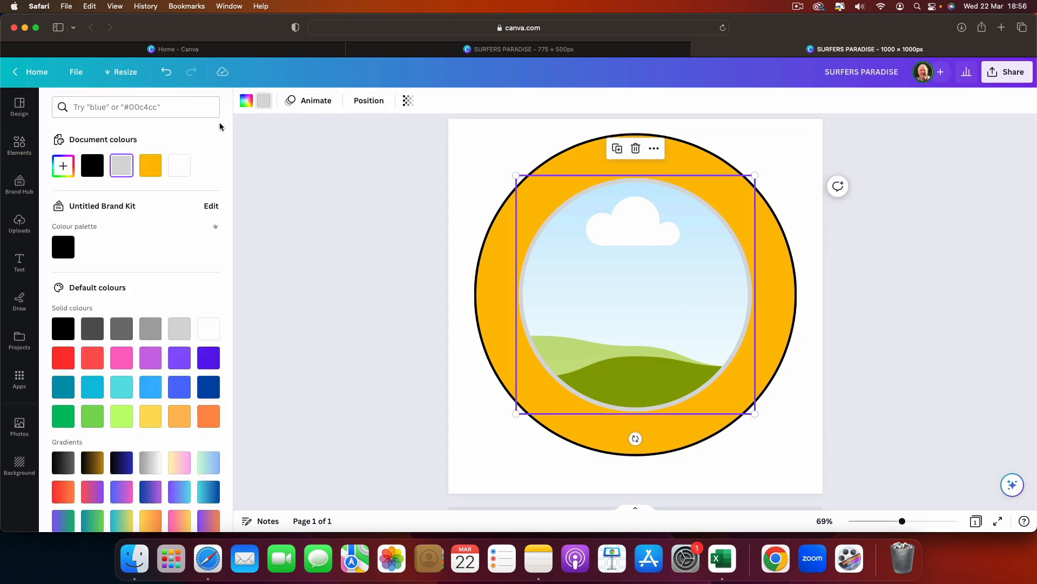
{"action": "left_click", "coordinate": [92, 167]}
{"action": "key", "text": "Escape"}
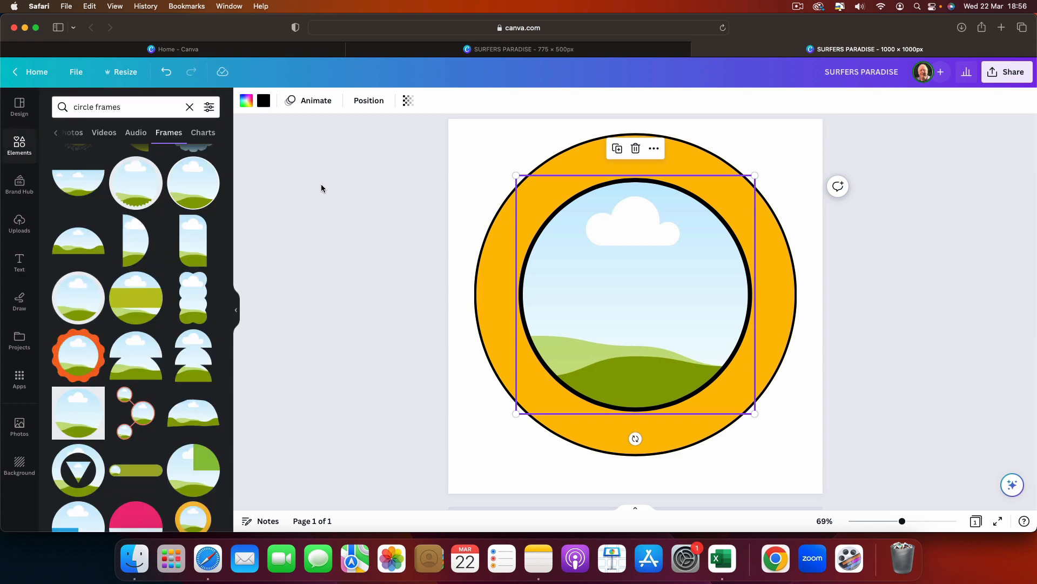
Step: Thicken the orange circle's black border to match the border of the inner frame
{"action": "left_click", "coordinate": [514, 211]}
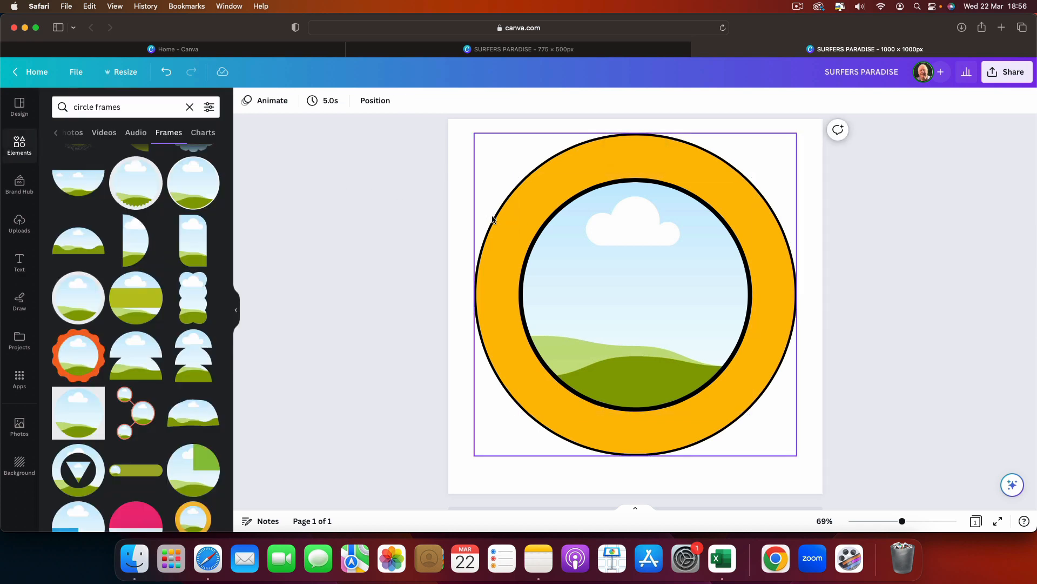
{"action": "left_click", "coordinate": [493, 218]}
{"action": "left_click", "coordinate": [329, 104]}
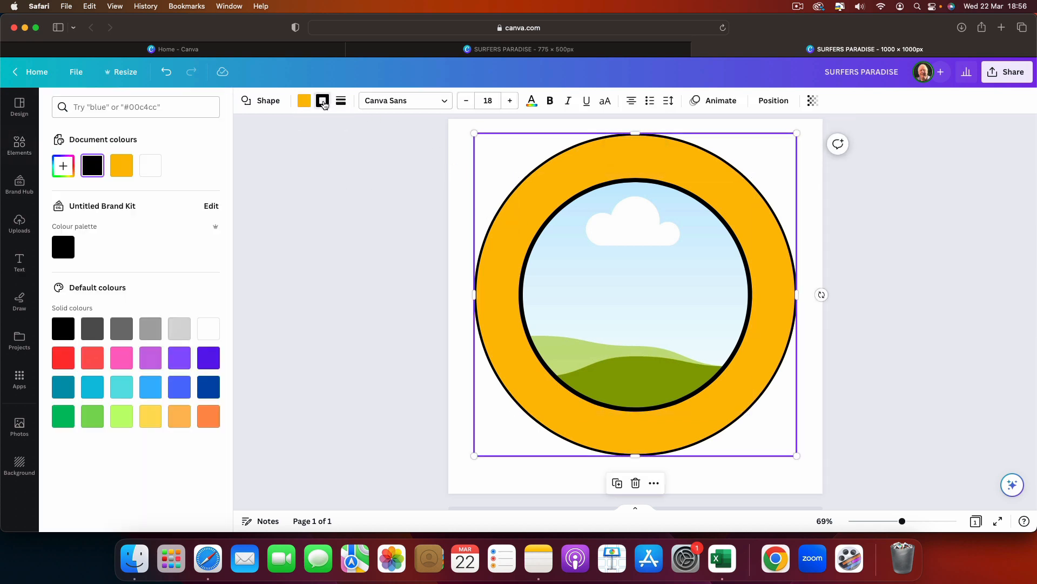
{"action": "left_click", "coordinate": [341, 100]}
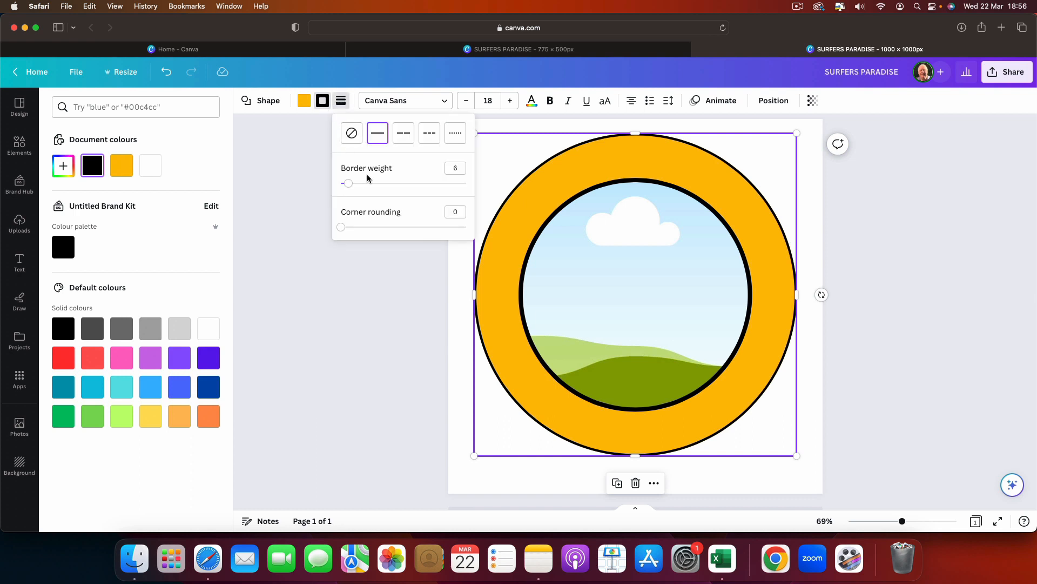
{"action": "left_click_drag", "start_coordinate": [348, 184], "coordinate": [356, 187]}
{"action": "left_click", "coordinate": [301, 167]}
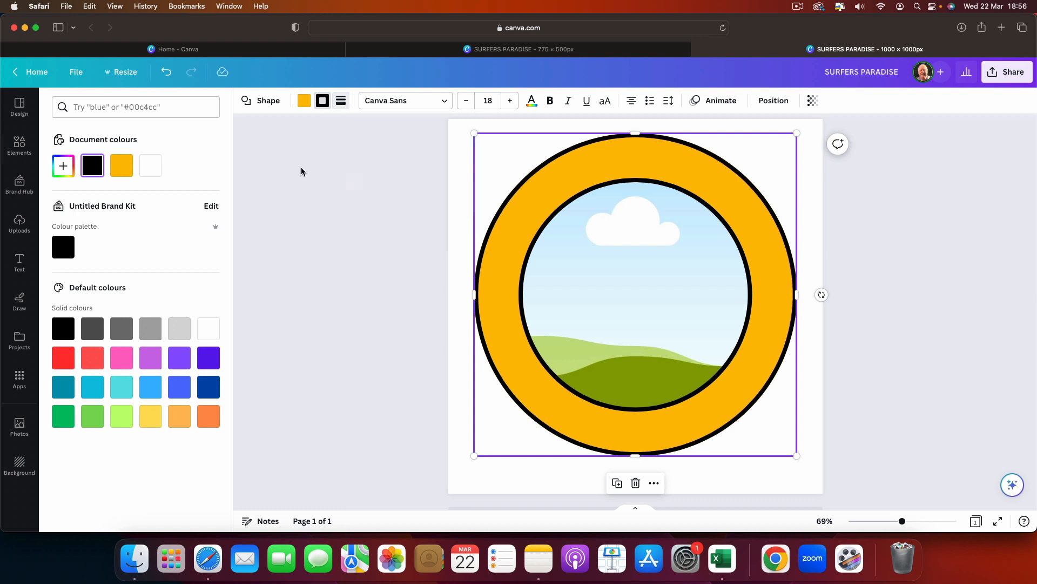
{"action": "left_click", "coordinate": [300, 170]}
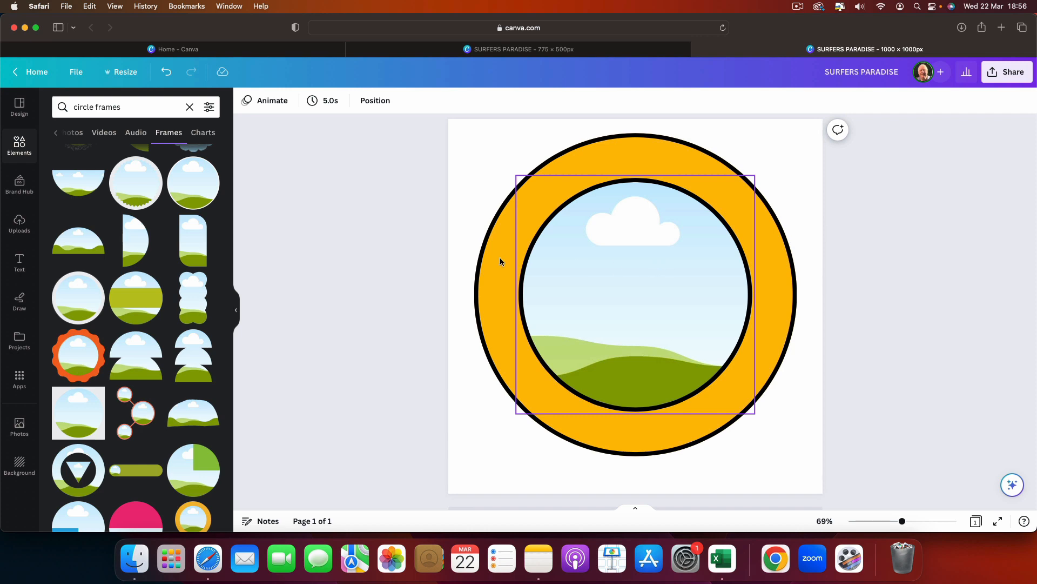
Step: Fill the round frame with the striped sunset palm tree graphic from the recently used elements
{"action": "left_click", "coordinate": [19, 143]}
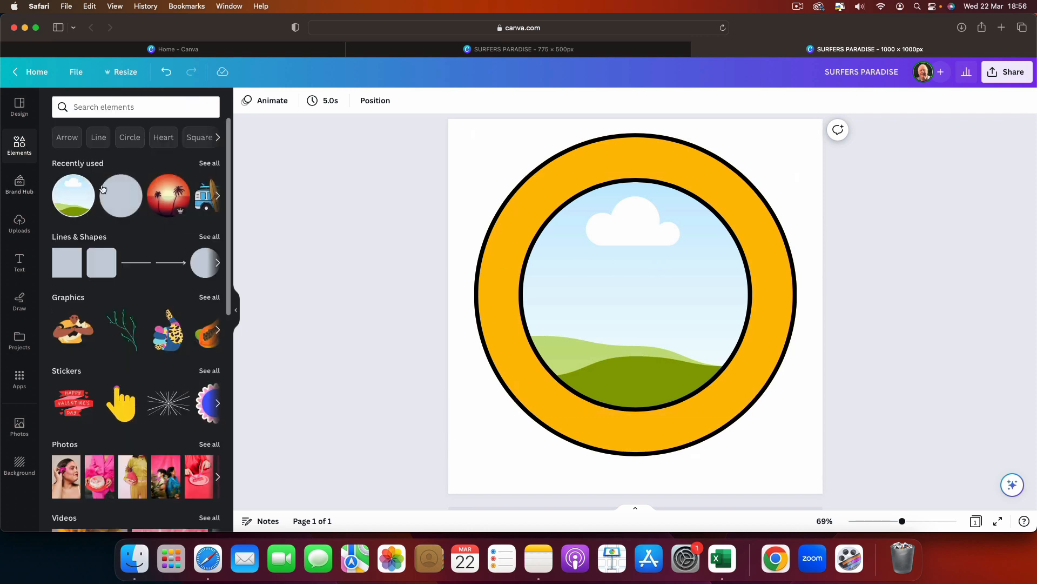
{"action": "left_click", "coordinate": [209, 163]}
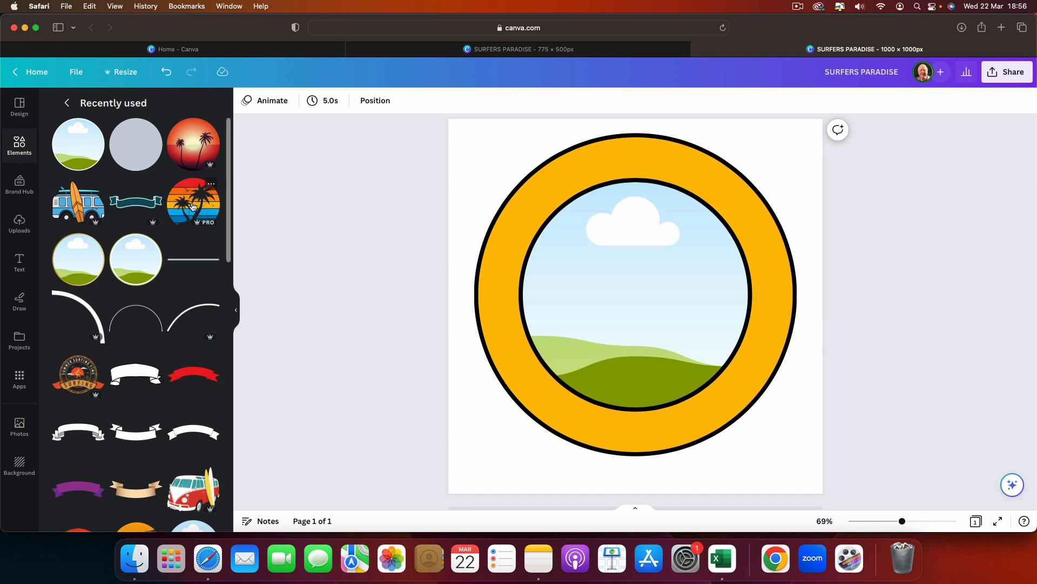
{"action": "left_click_drag", "start_coordinate": [190, 207], "coordinate": [612, 219]}
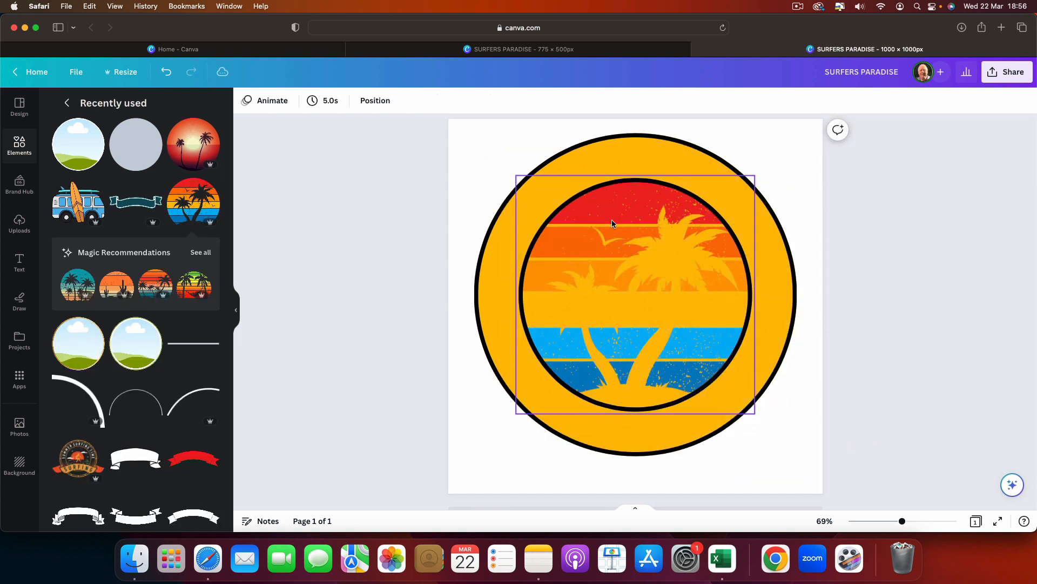
Step: Change the multicolour background of the palm tree graphic in the round frame to black
{"action": "left_click", "coordinate": [575, 245]}
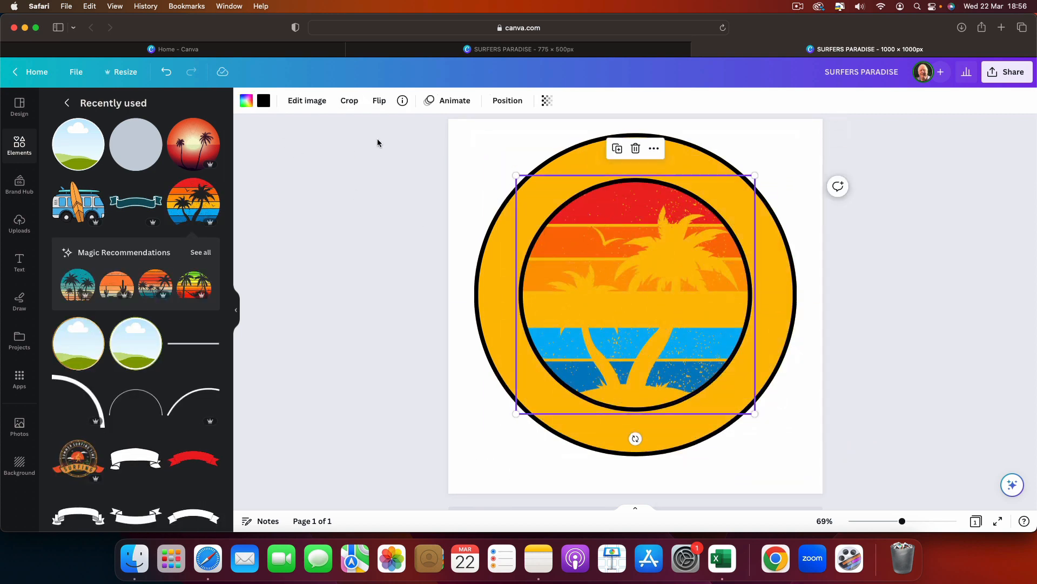
{"action": "left_click", "coordinate": [246, 100]}
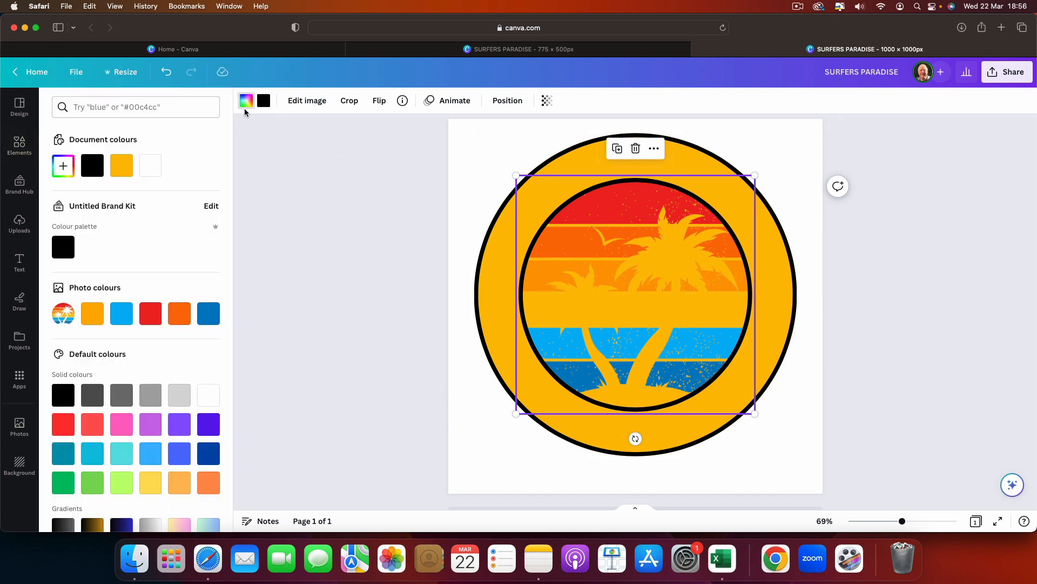
{"action": "left_click", "coordinate": [92, 165]}
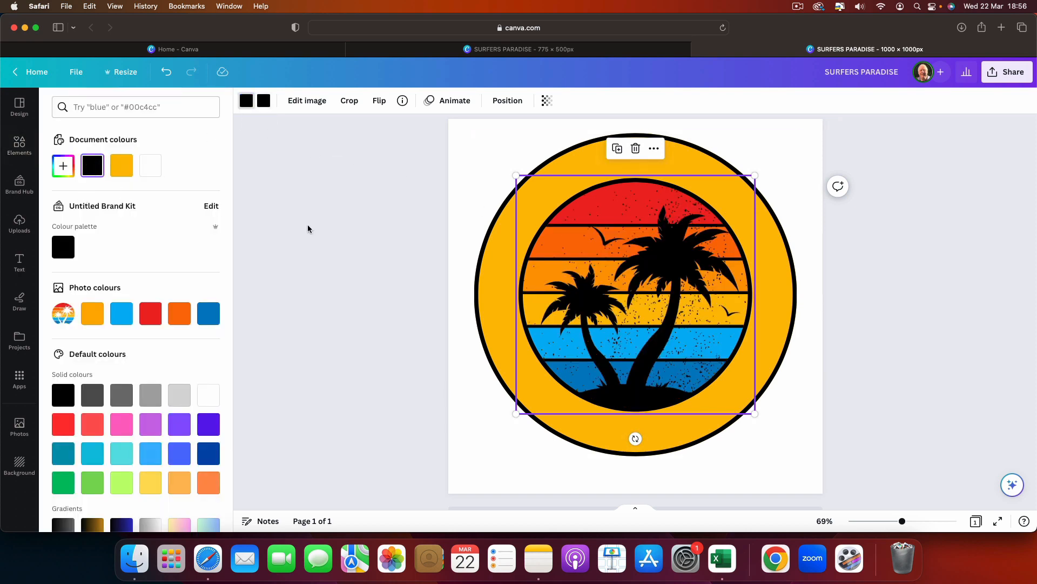
{"action": "left_click", "coordinate": [308, 225]}
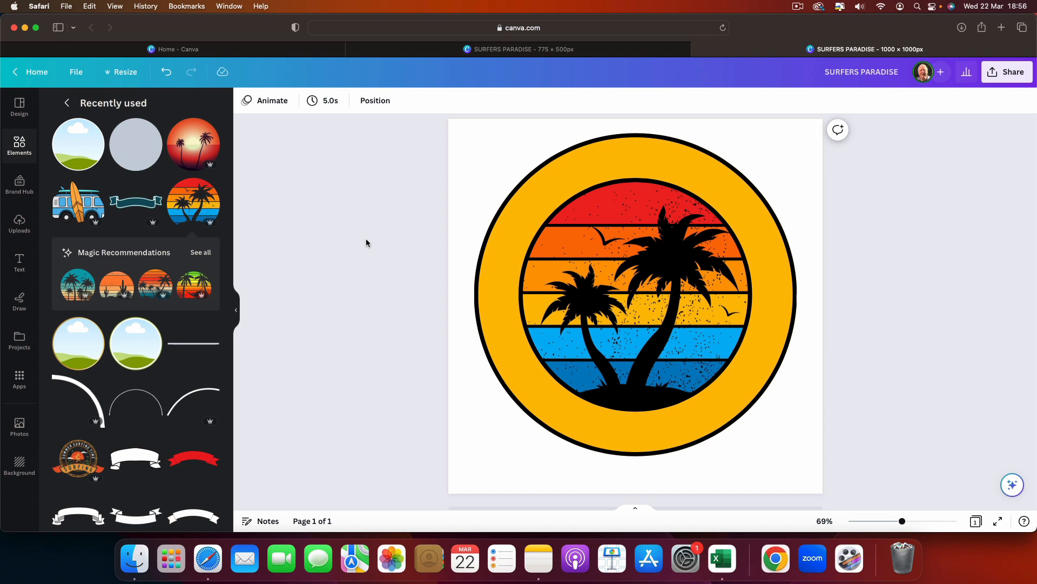
Step: Add a heading to the design reading "WAIKIKI BEACH - HONOLULU"
{"action": "left_click", "coordinate": [20, 261]}
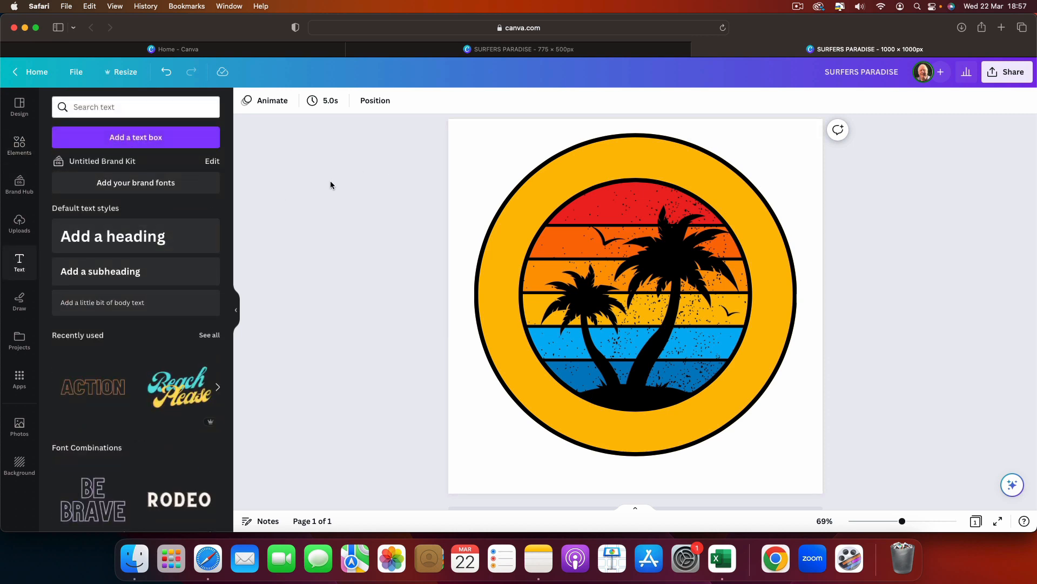
{"action": "left_click", "coordinate": [127, 236]}
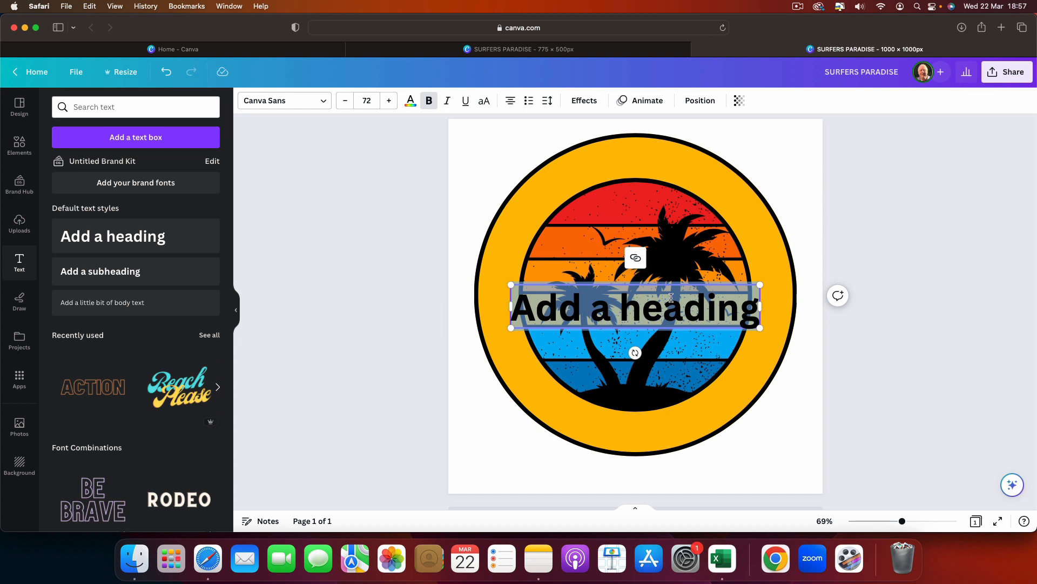
{"action": "type", "text": "WAIKIKI"}
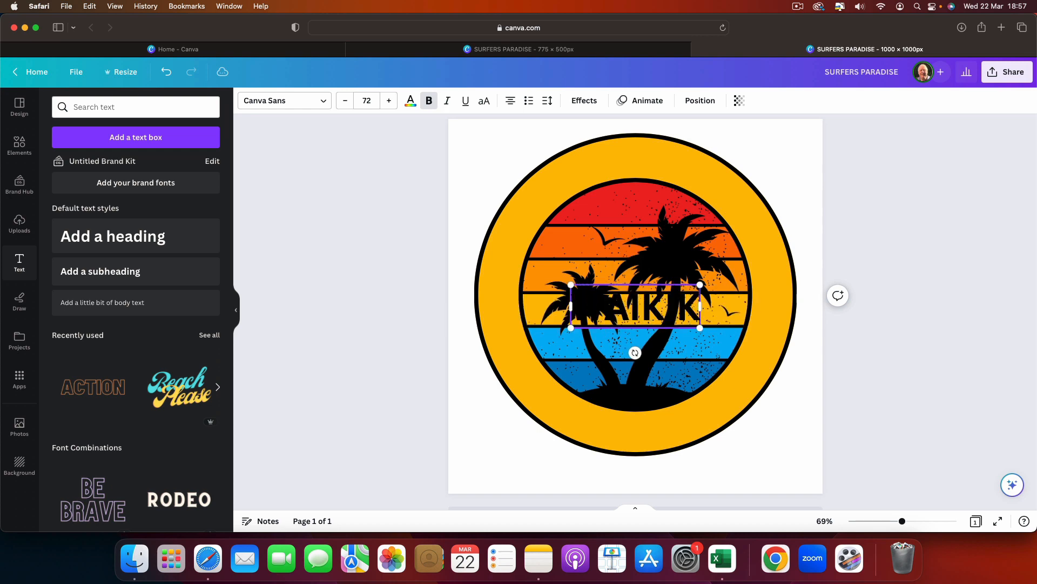
{"action": "type", "text": " BEACH"}
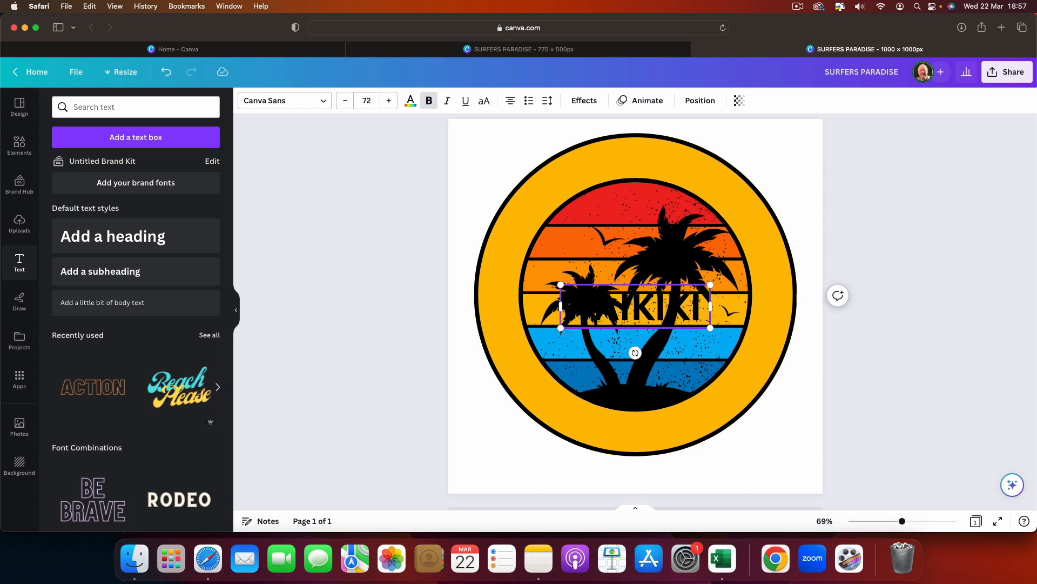
{"action": "type", "text": " -M"}
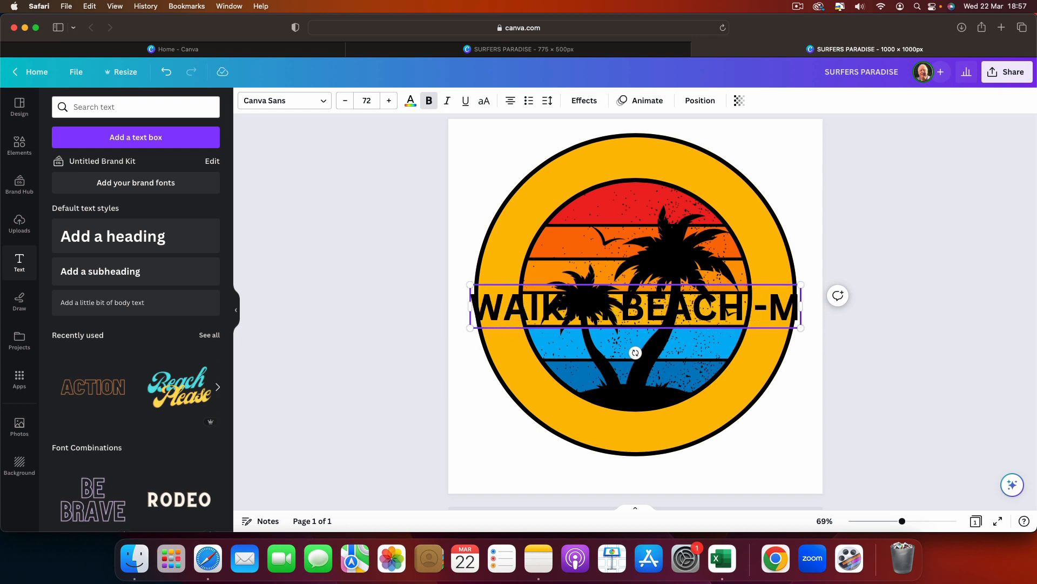
{"action": "key", "text": "BackSpace"}
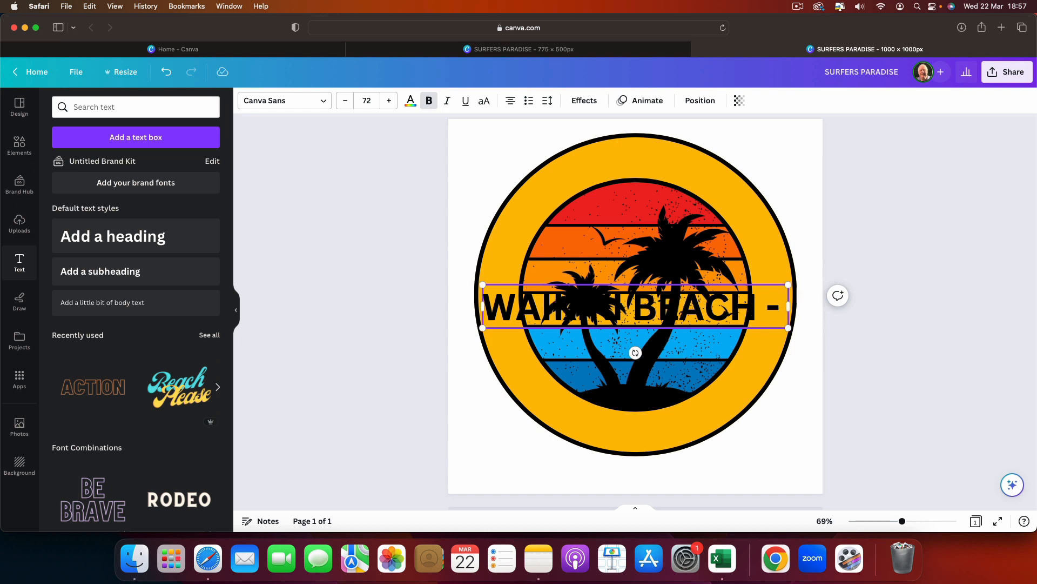
{"action": "type", "text": "HO"}
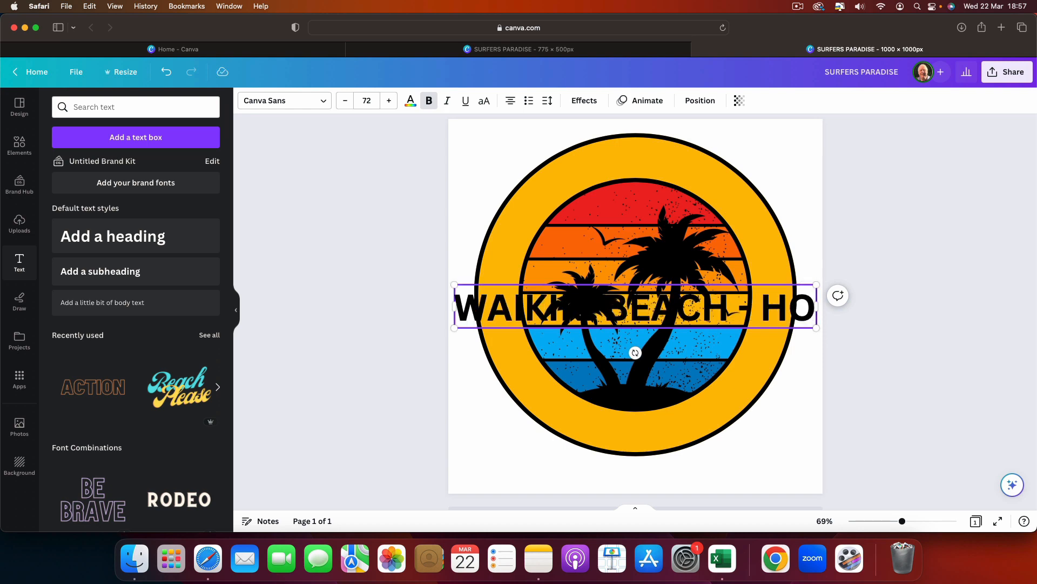
{"action": "type", "text": "NOLULU"}
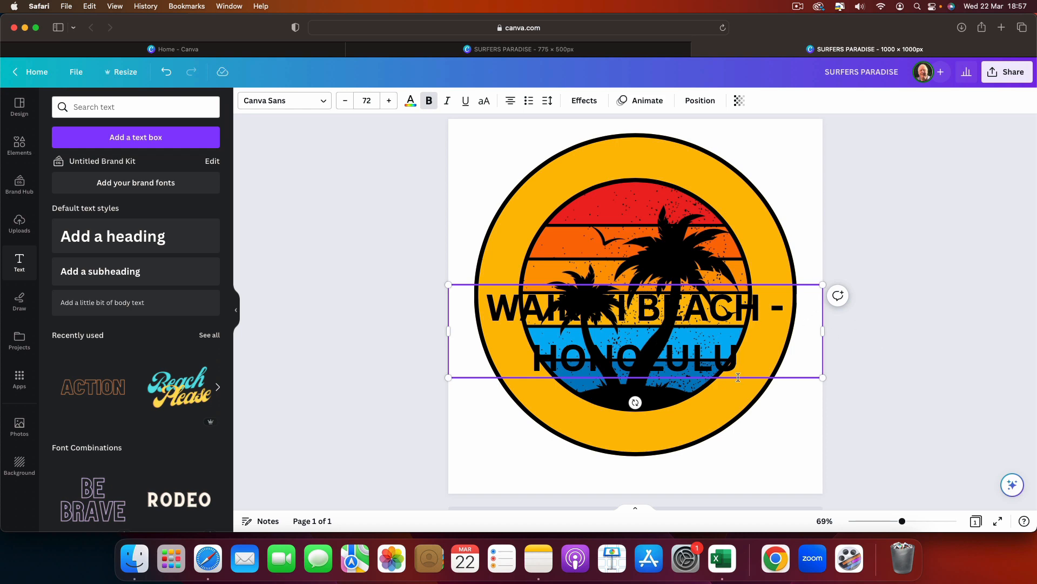
Step: Reduce the heading's font size to 45 so it fits on one line across the orange circle
{"action": "left_click_drag", "start_coordinate": [738, 358], "coordinate": [493, 306]}
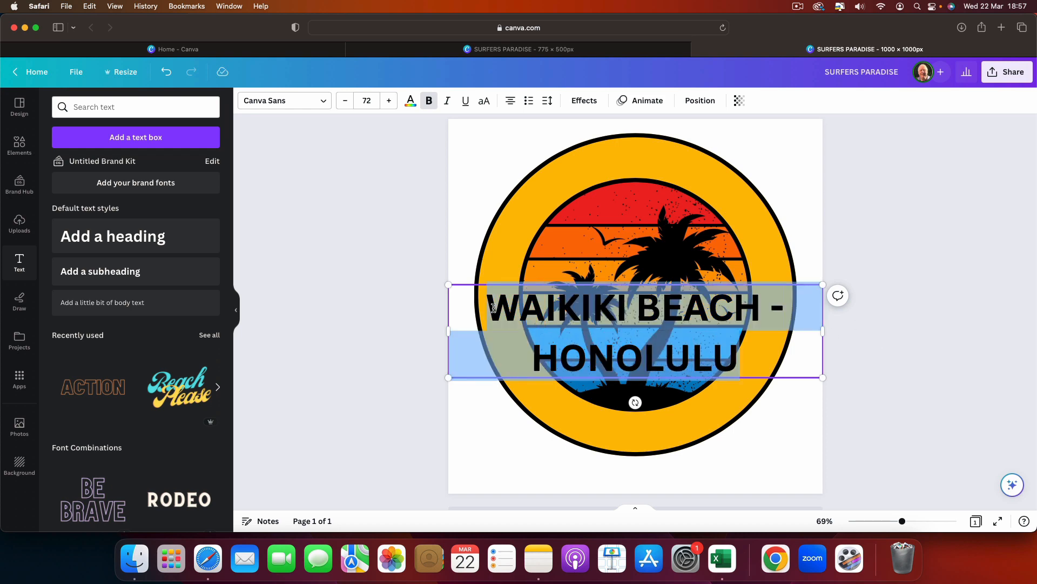
{"action": "left_click", "coordinate": [346, 103]}
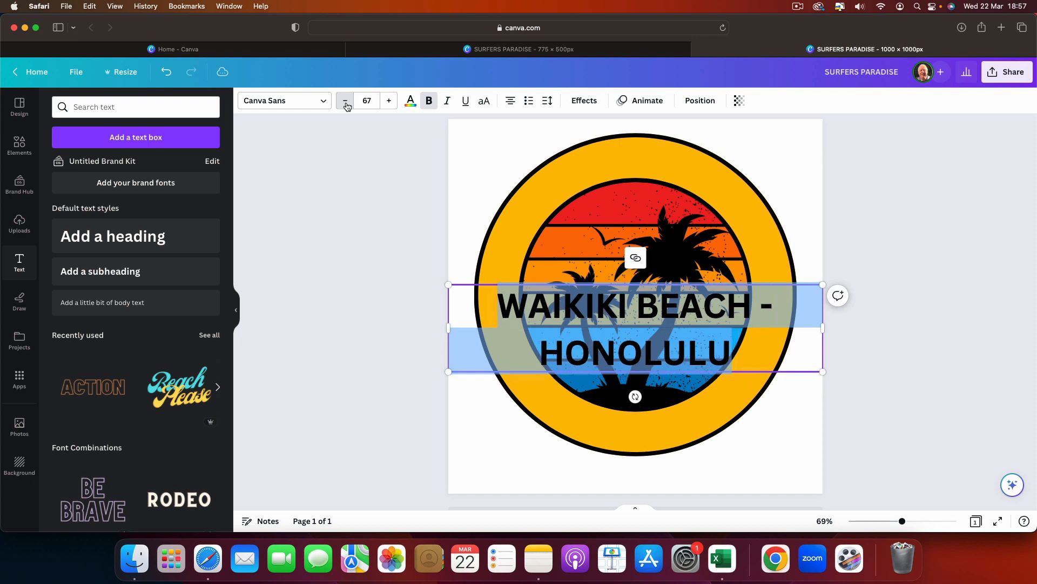
{"action": "left_click", "coordinate": [346, 104]}
{"action": "left_click", "coordinate": [346, 103]}
{"action": "left_click", "coordinate": [346, 104]}
{"action": "left_click", "coordinate": [346, 104]}
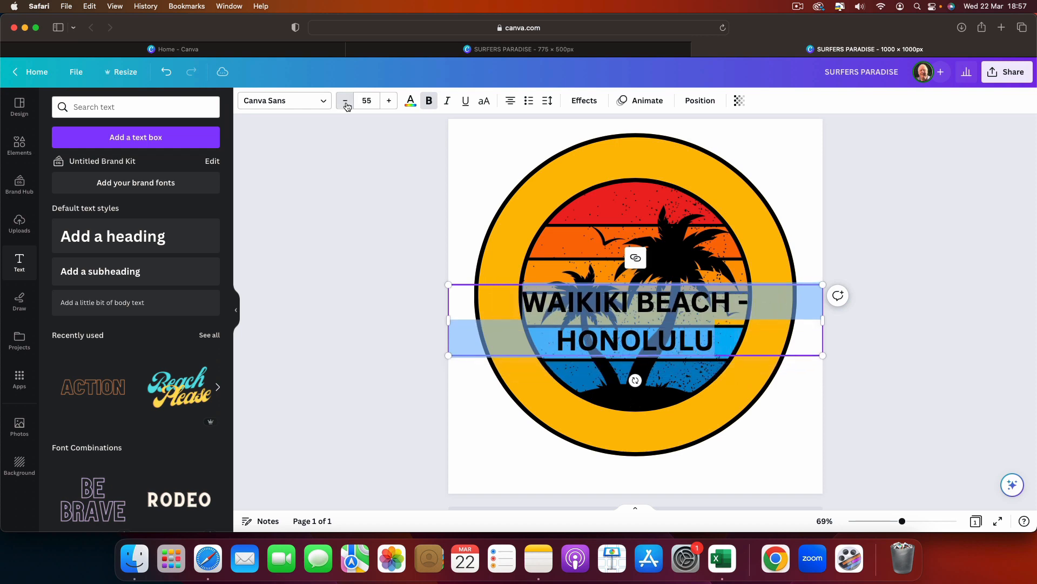
{"action": "left_click", "coordinate": [346, 103]}
{"action": "left_click", "coordinate": [345, 103]}
{"action": "left_click", "coordinate": [346, 104]}
{"action": "left_click", "coordinate": [346, 104]}
{"action": "left_click", "coordinate": [346, 104]}
{"action": "left_click", "coordinate": [346, 104]}
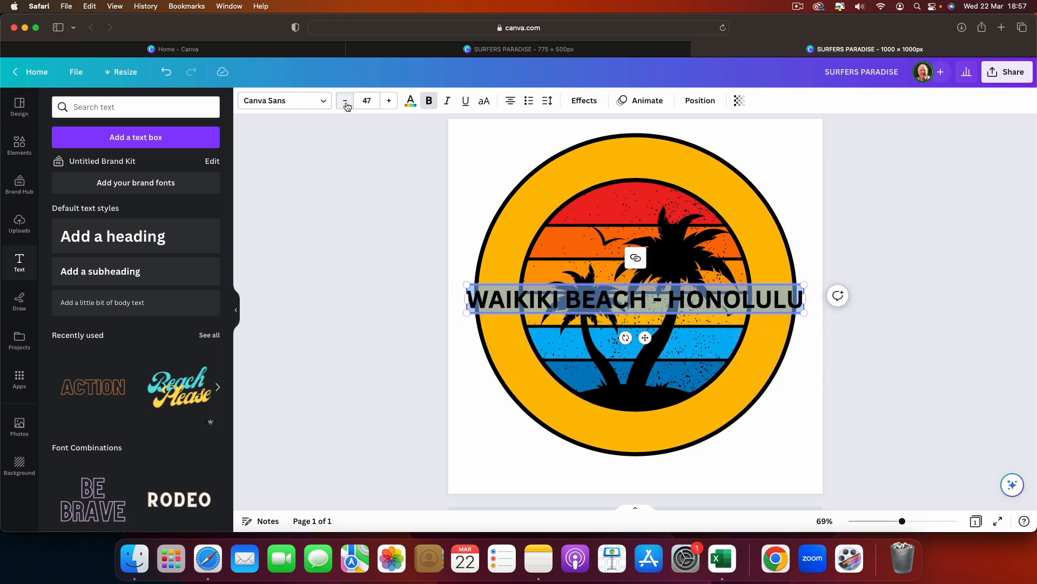
{"action": "left_click", "coordinate": [346, 104]}
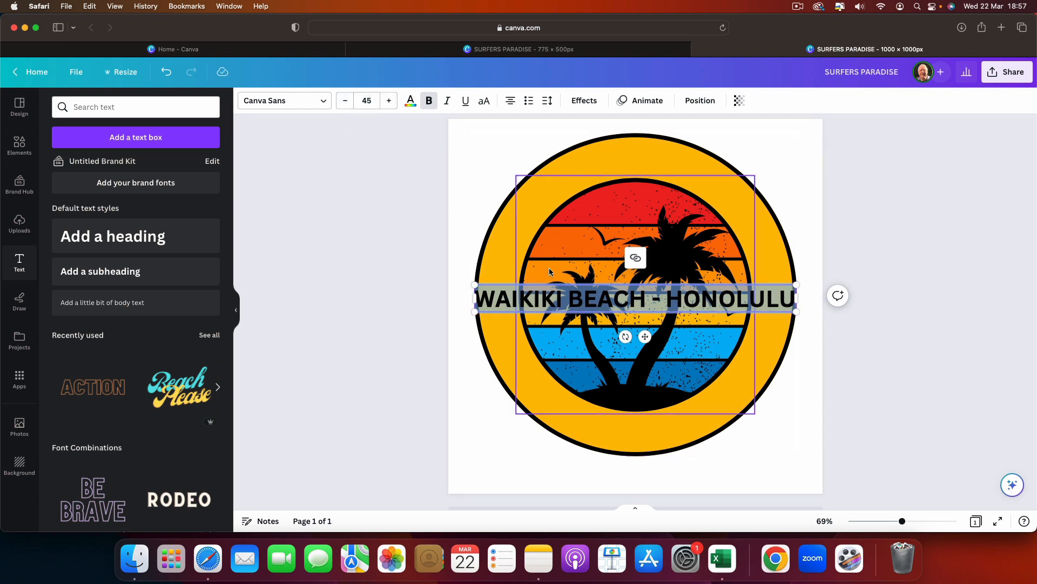
{"action": "left_click", "coordinate": [462, 162]}
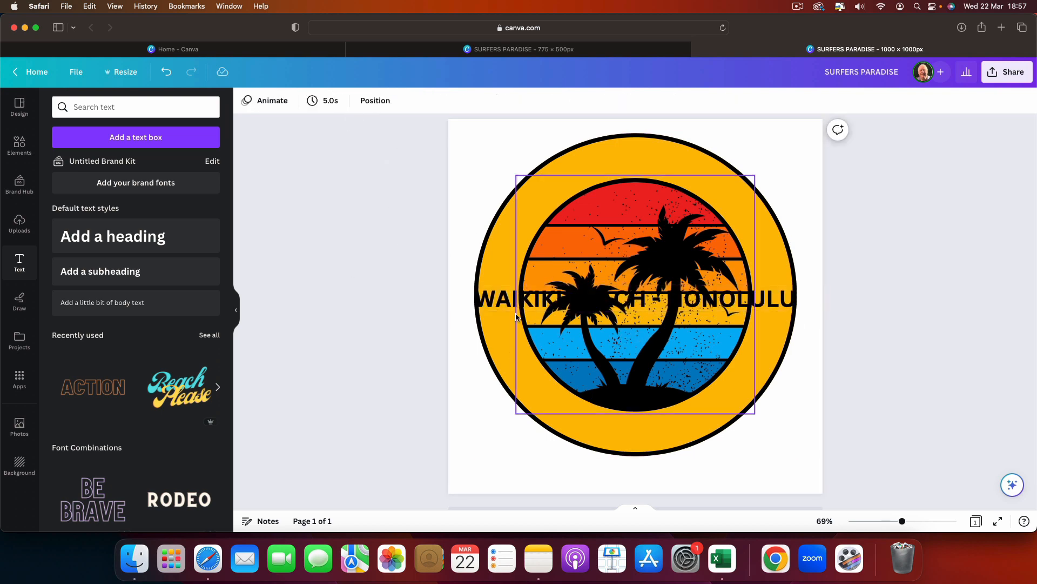
Step: Apply the Curve shape effect to the heading and lower its curve amount for a wider arc
{"action": "left_click", "coordinate": [498, 298]}
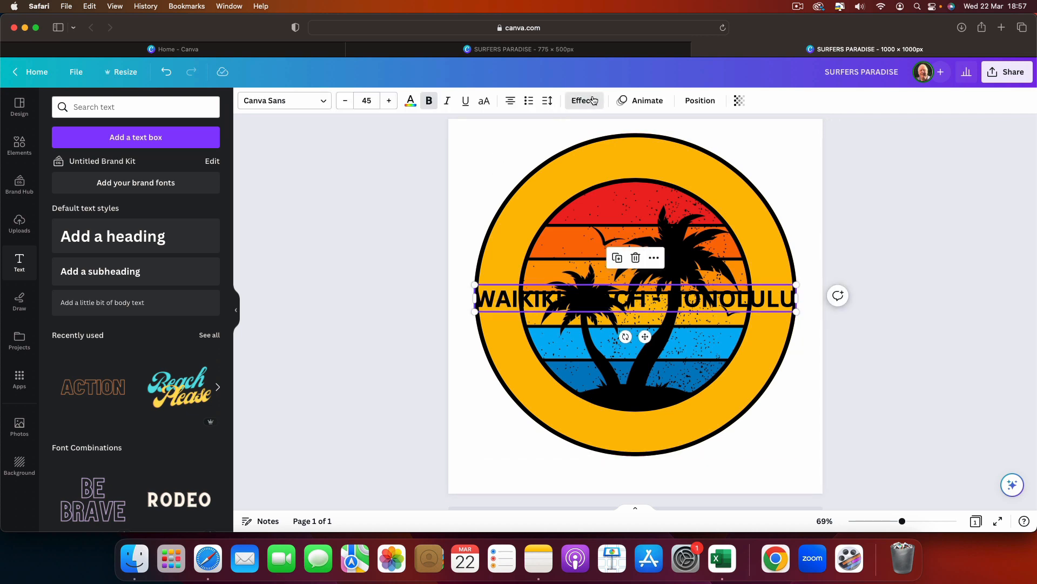
{"action": "left_click", "coordinate": [584, 101]}
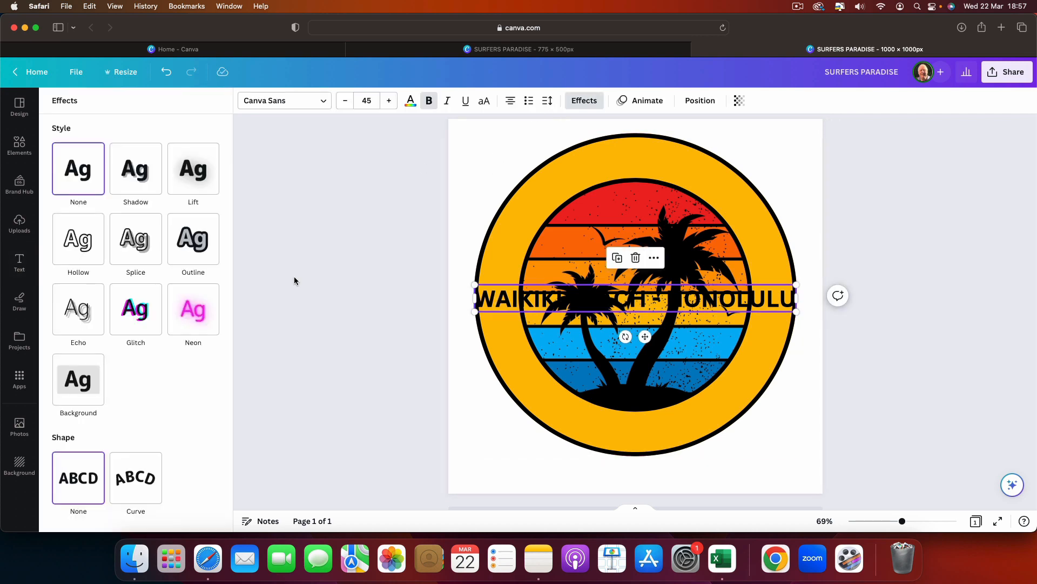
{"action": "left_click", "coordinate": [135, 478]}
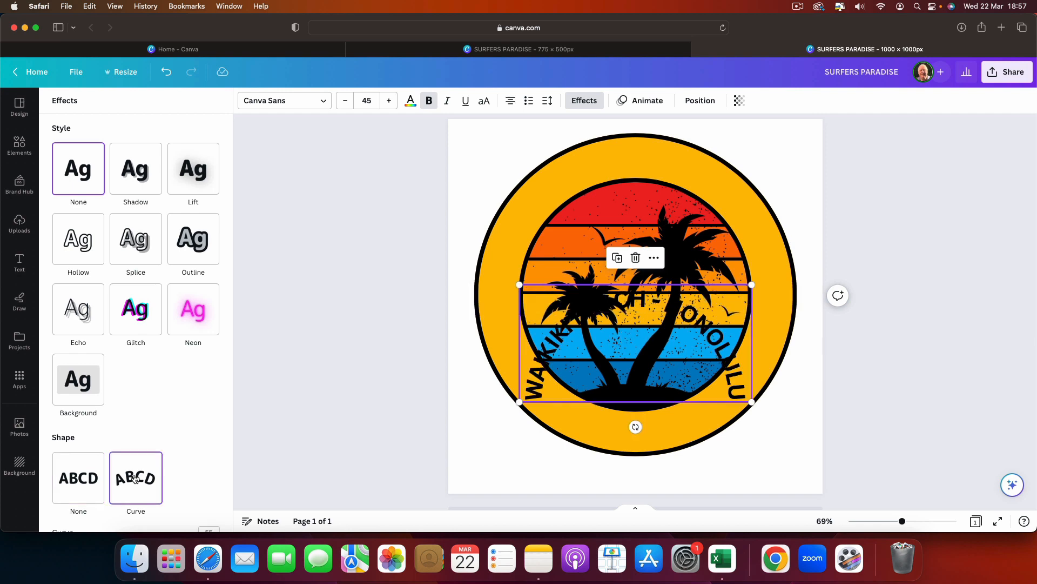
{"action": "scroll", "coordinate": [186, 437], "scroll_direction": "down", "scroll_amount": 1}
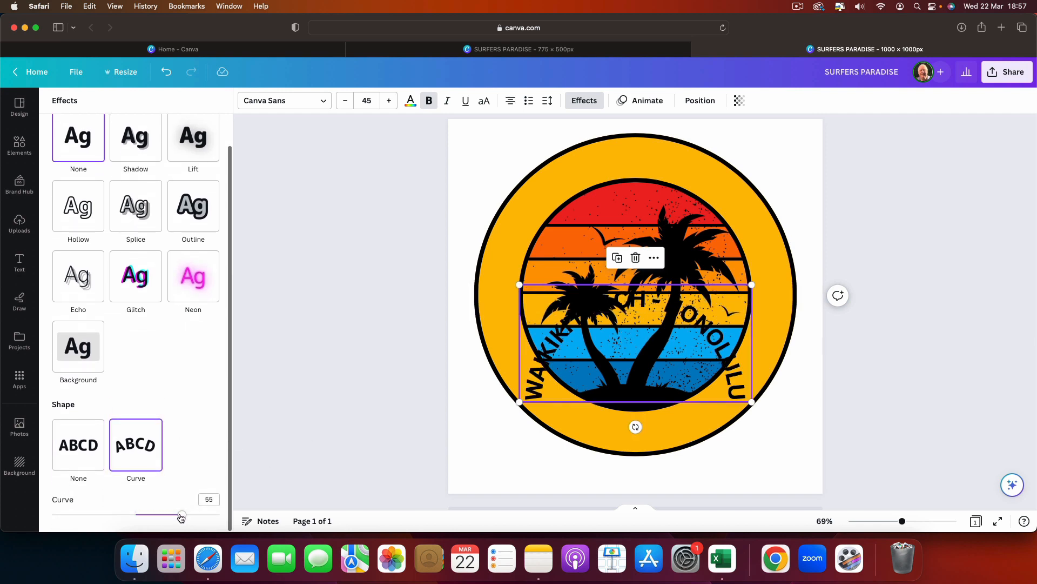
{"action": "left_click_drag", "start_coordinate": [181, 514], "coordinate": [168, 515]}
{"action": "left_click", "coordinate": [396, 320]}
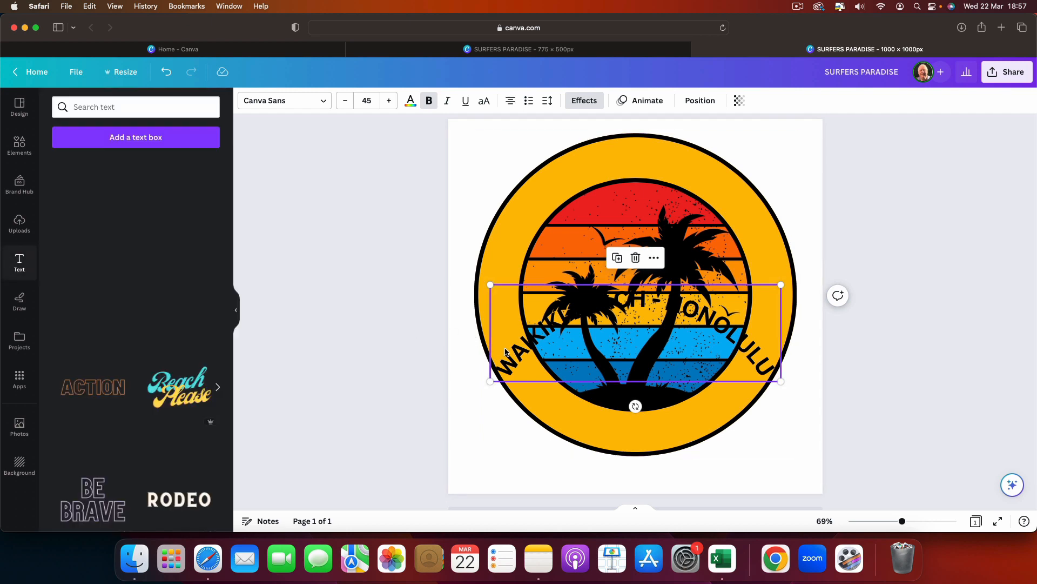
{"action": "left_click", "coordinate": [451, 348]}
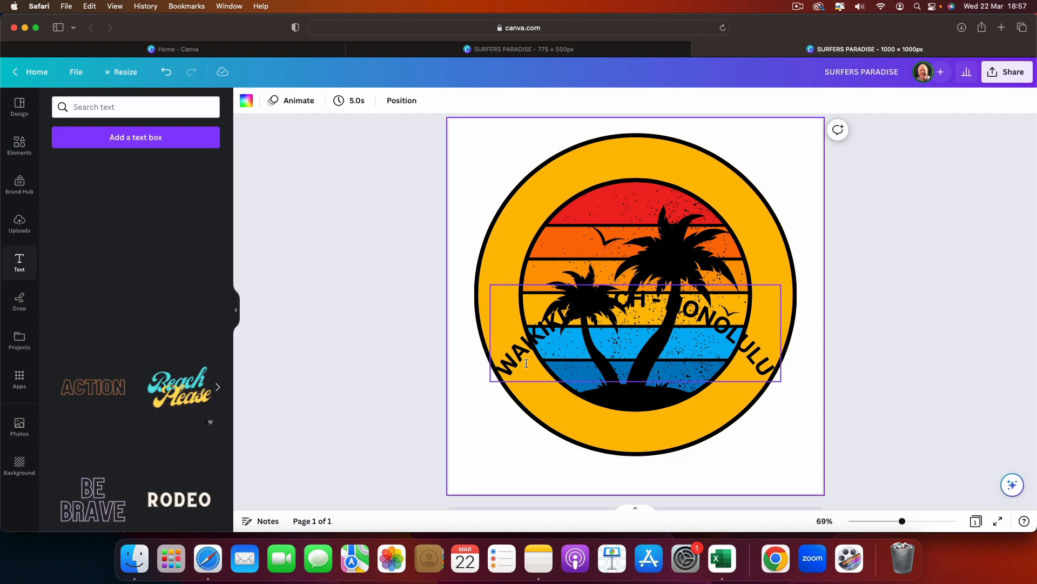
Step: Move the curved heading onto the upper part of the orange ring and set its curve to 43
{"action": "left_click_drag", "start_coordinate": [517, 359], "coordinate": [517, 219]}
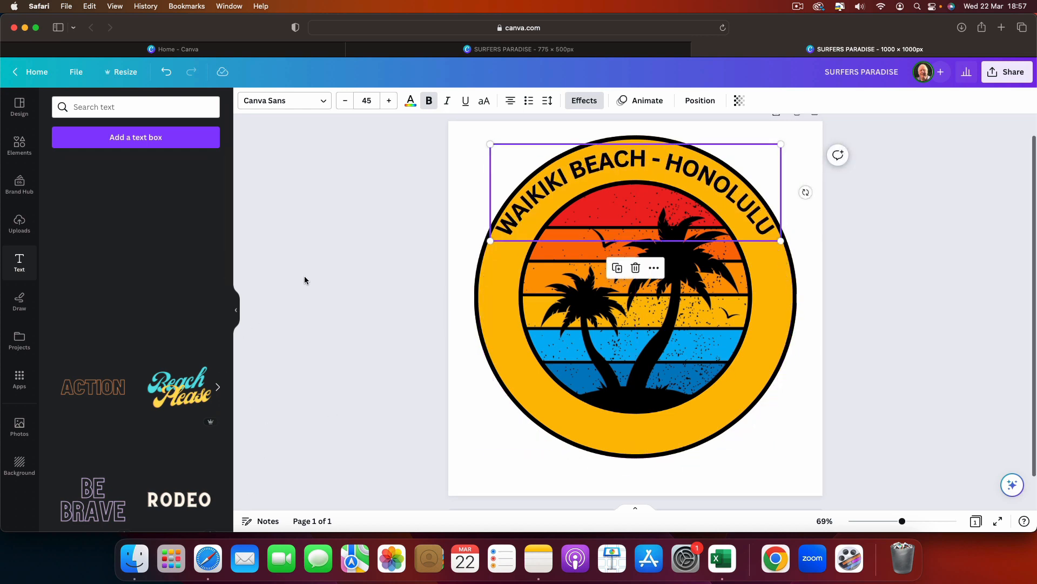
{"action": "left_click", "coordinate": [586, 100]}
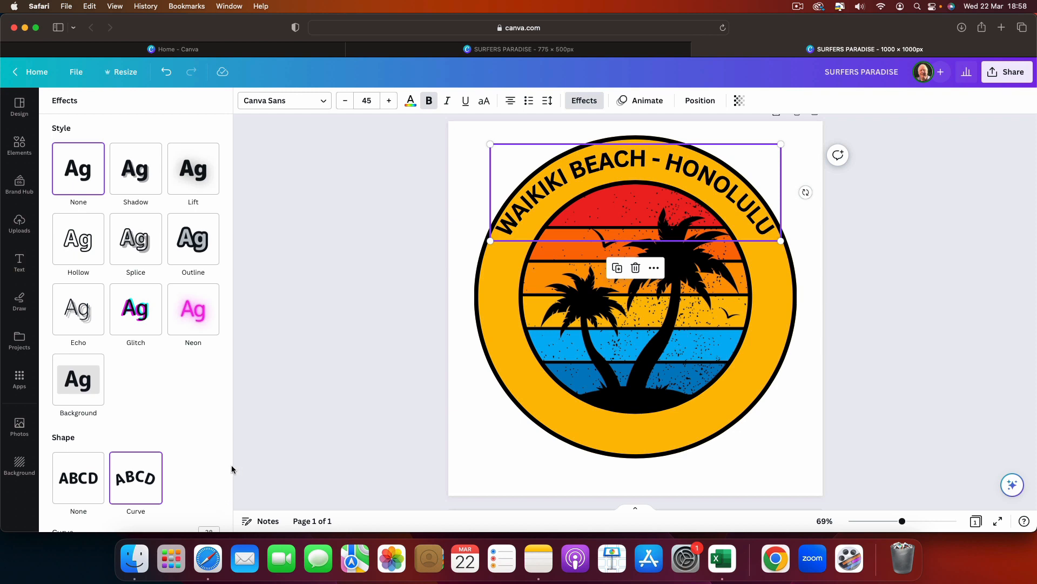
{"action": "scroll", "coordinate": [216, 461], "scroll_direction": "down", "scroll_amount": 2}
{"action": "left_click_drag", "start_coordinate": [168, 518], "coordinate": [173, 517]}
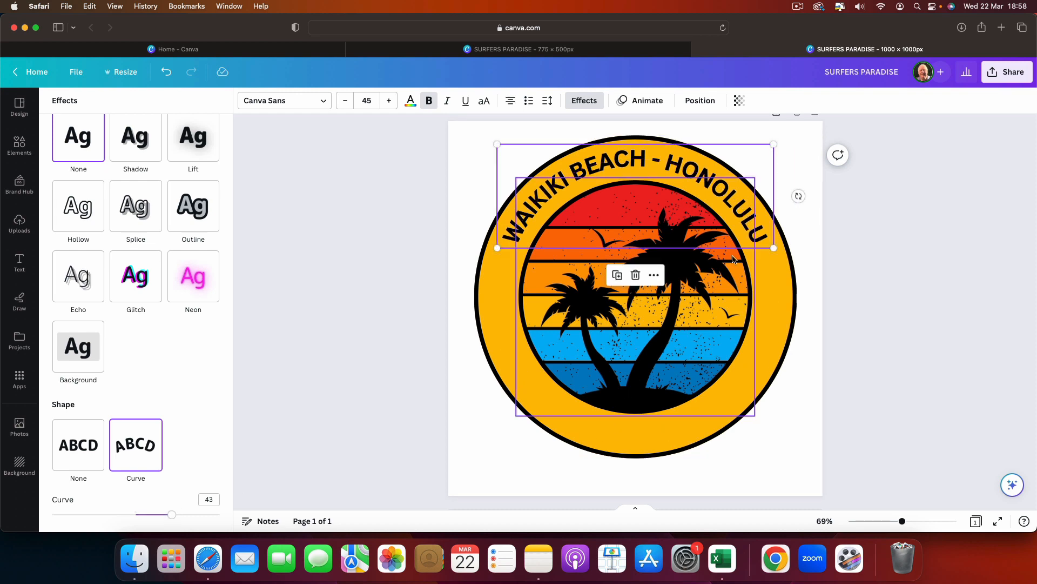
{"action": "left_click", "coordinate": [905, 268]}
Step: Give the curved heading a white Outline effect with a thickness of 100
{"action": "left_click", "coordinate": [707, 183]}
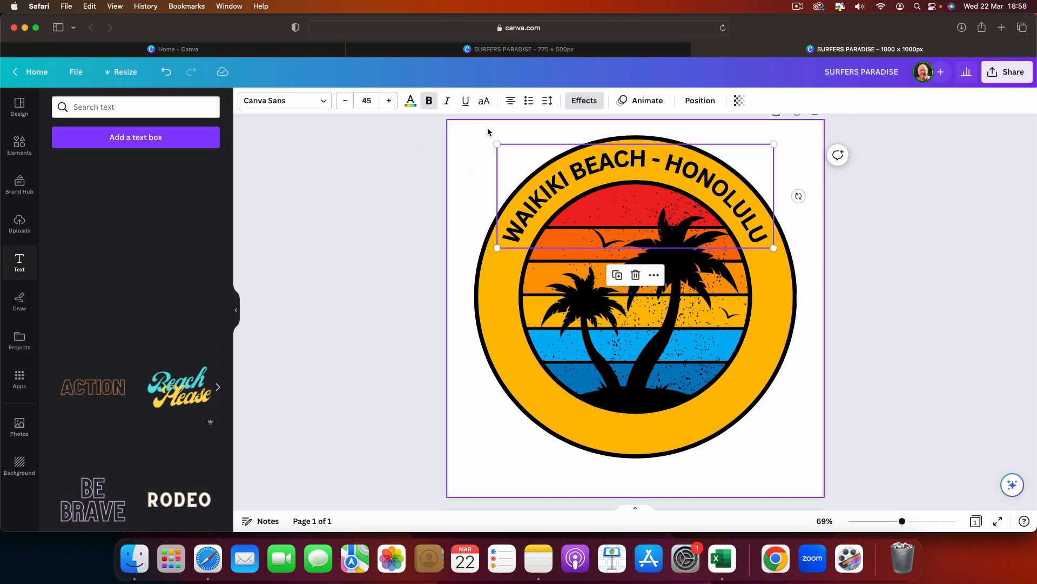
{"action": "left_click", "coordinate": [584, 100]}
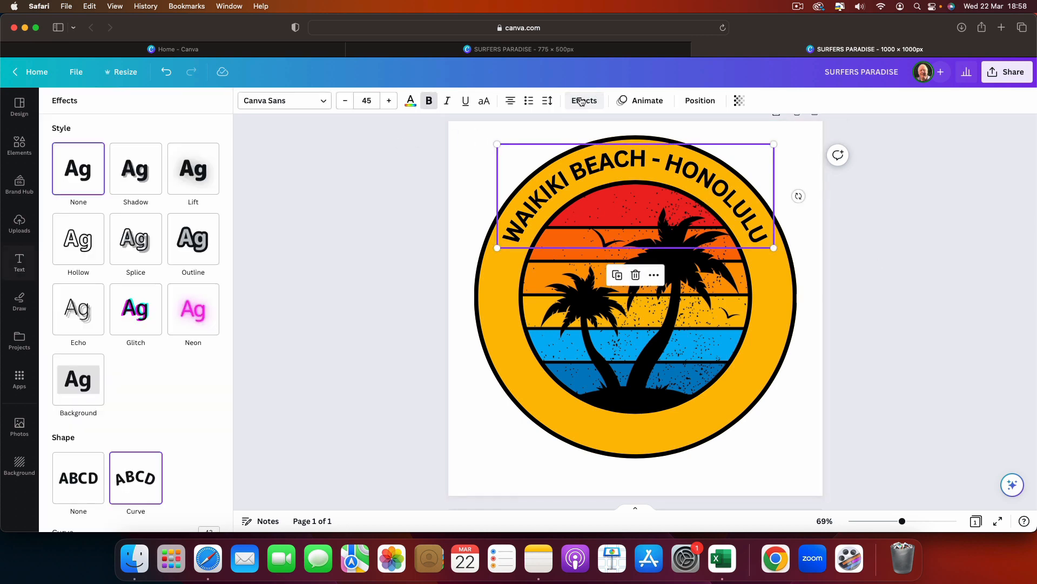
{"action": "left_click", "coordinate": [192, 255]}
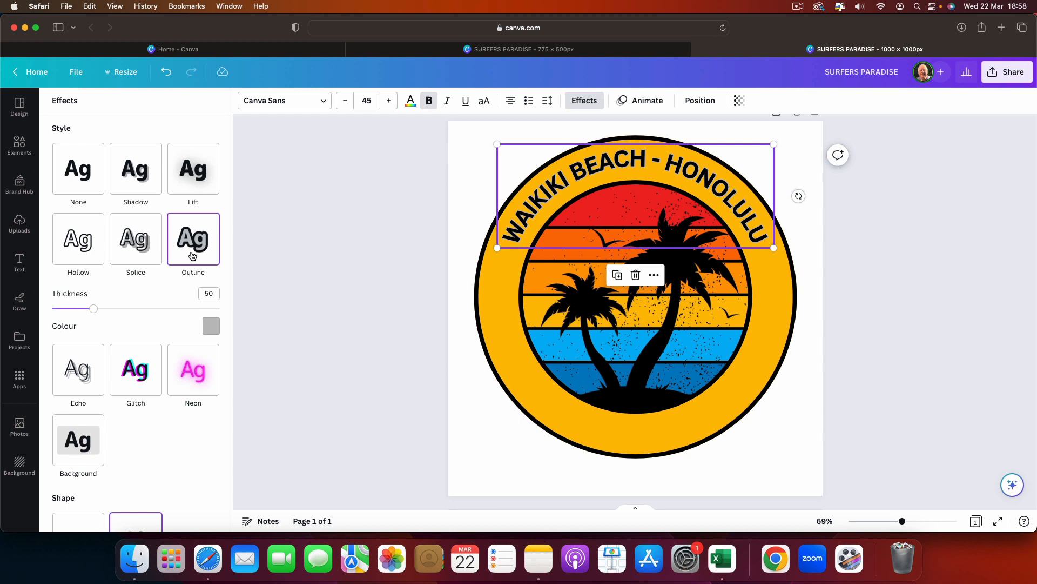
{"action": "left_click", "coordinate": [211, 325]}
{"action": "left_click", "coordinate": [201, 303]}
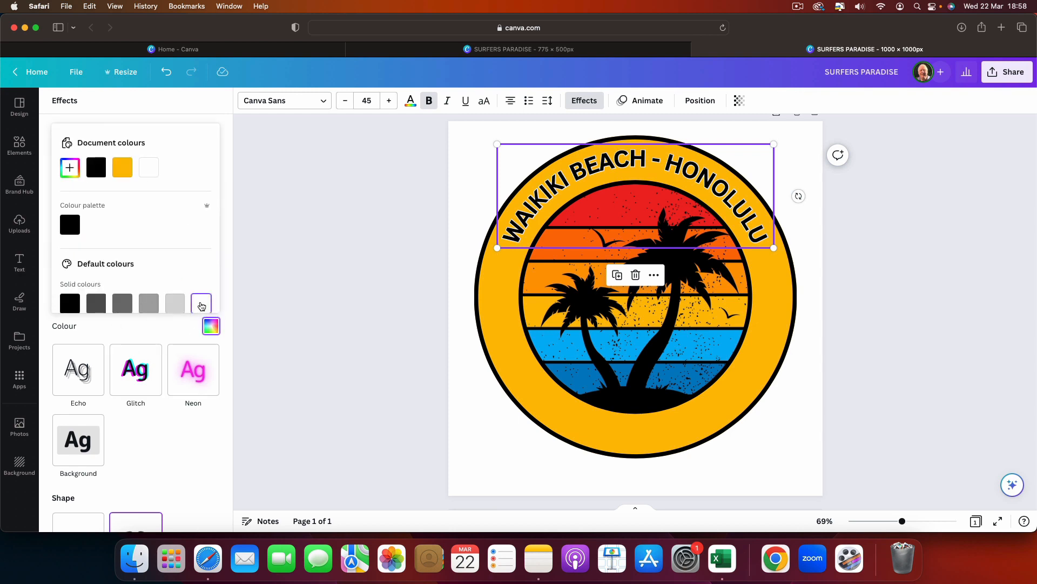
{"action": "left_click", "coordinate": [124, 337]}
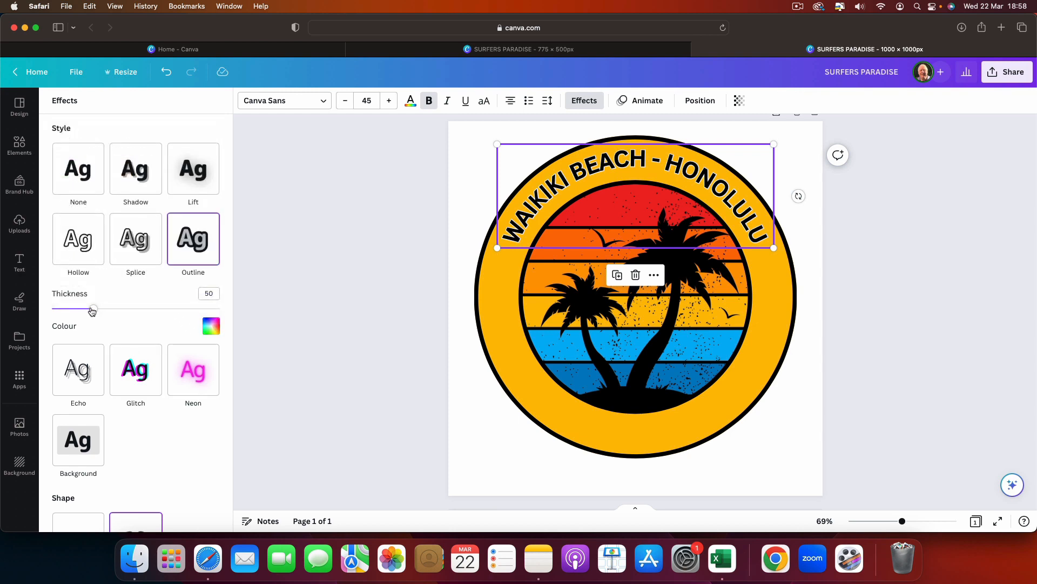
{"action": "left_click_drag", "start_coordinate": [94, 311], "coordinate": [136, 313]}
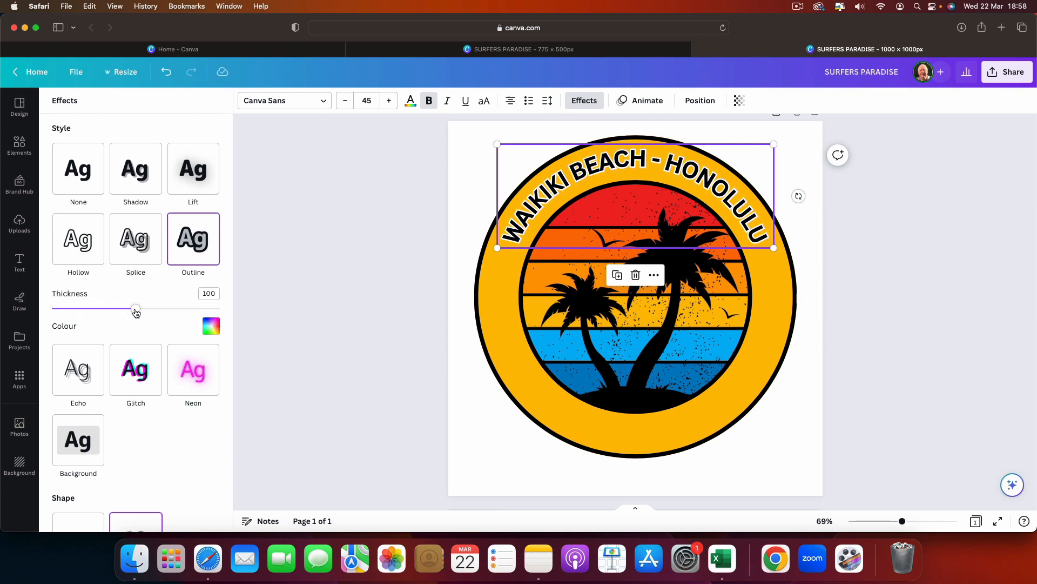
{"action": "left_click", "coordinate": [316, 252]}
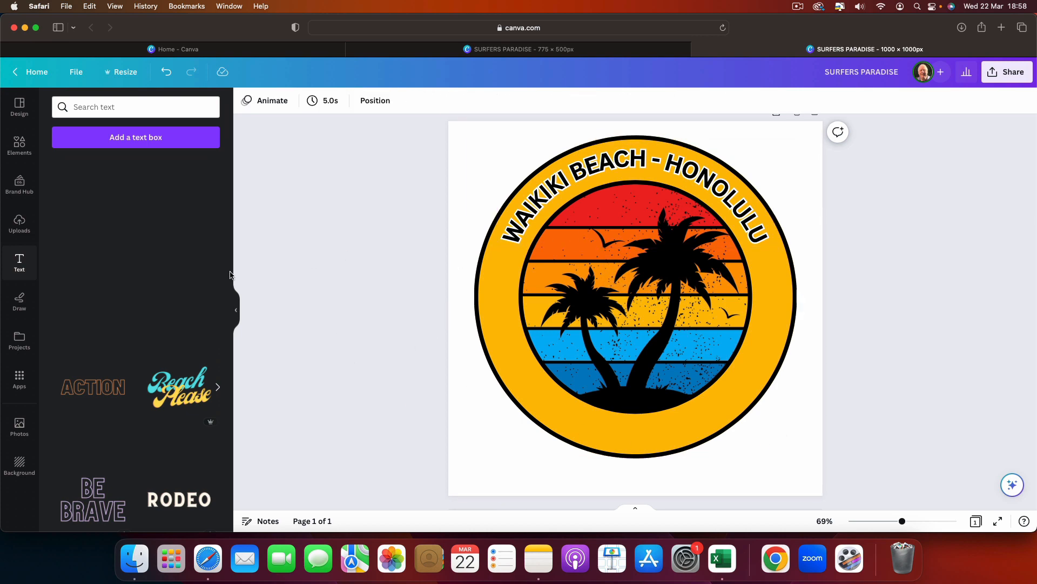
Step: Add the recently used teal ribbon banner, enlarge it, and centre it across the lower edge of the orange ring
{"action": "left_click", "coordinate": [18, 145]}
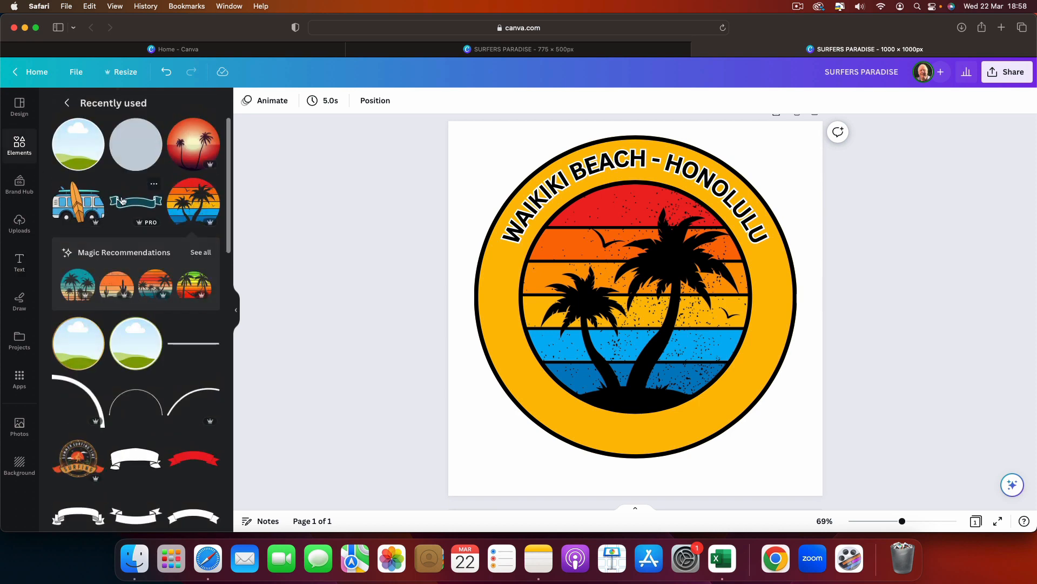
{"action": "left_click", "coordinate": [125, 202]}
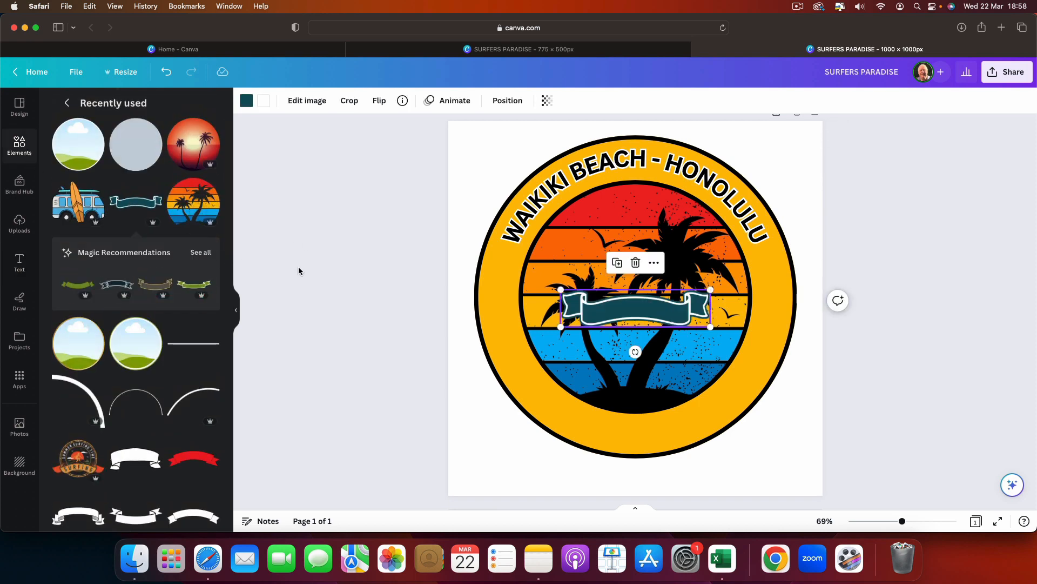
{"action": "left_click_drag", "start_coordinate": [622, 311], "coordinate": [590, 446]}
{"action": "left_click_drag", "start_coordinate": [679, 426], "coordinate": [644, 446]}
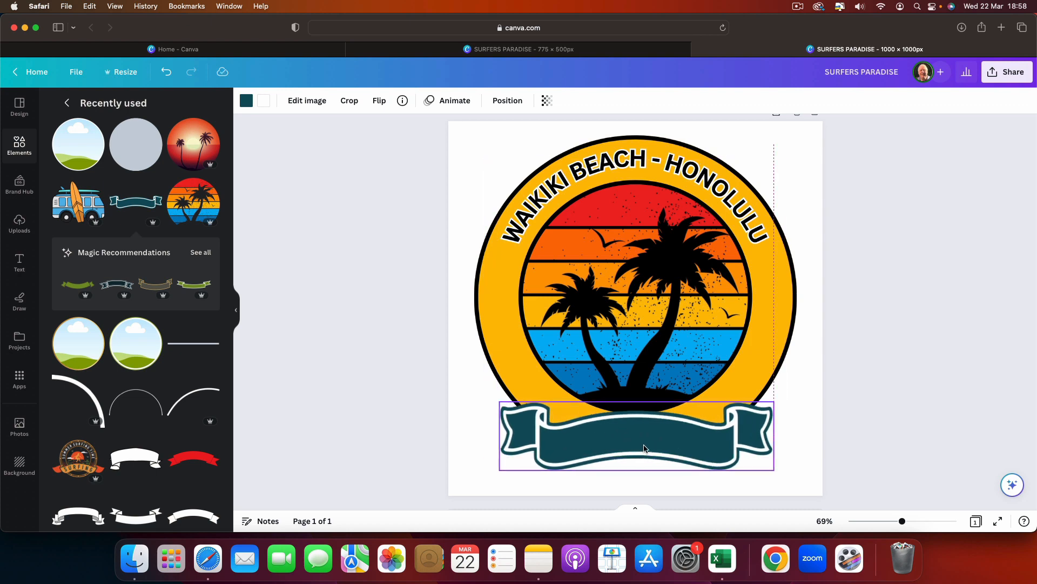
{"action": "left_click_drag", "start_coordinate": [644, 447], "coordinate": [645, 447]}
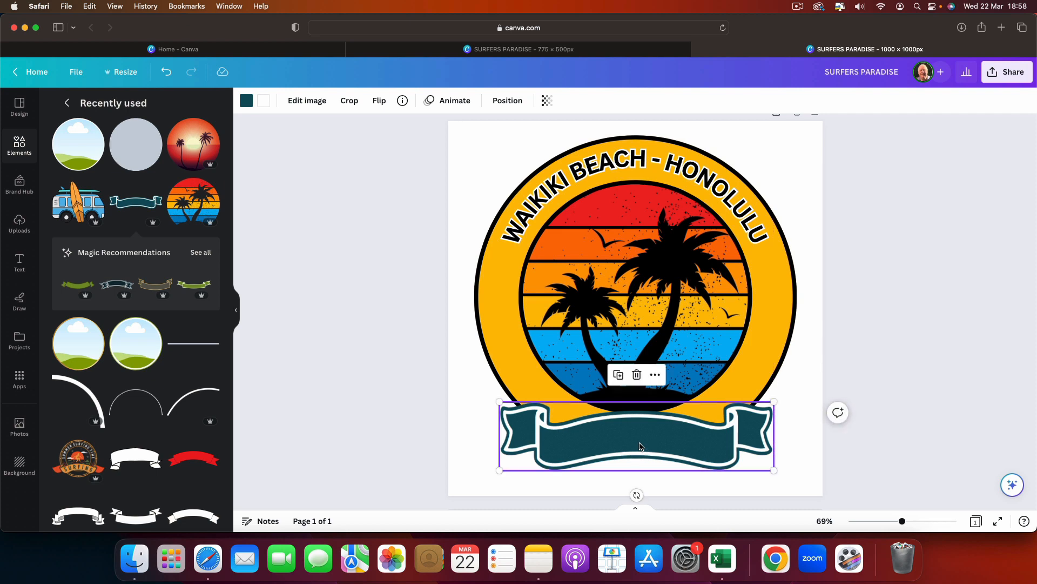
Step: Recolour the ribbon banner with the document's orange fill and black outline lines
{"action": "left_click", "coordinate": [246, 101]}
{"action": "left_click", "coordinate": [145, 169]}
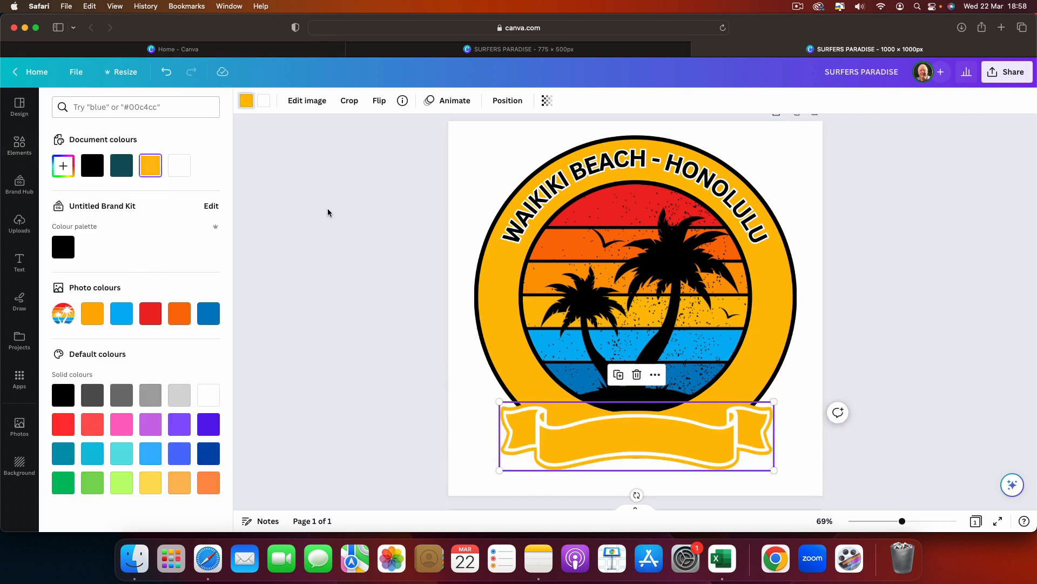
{"action": "left_click", "coordinate": [264, 101]}
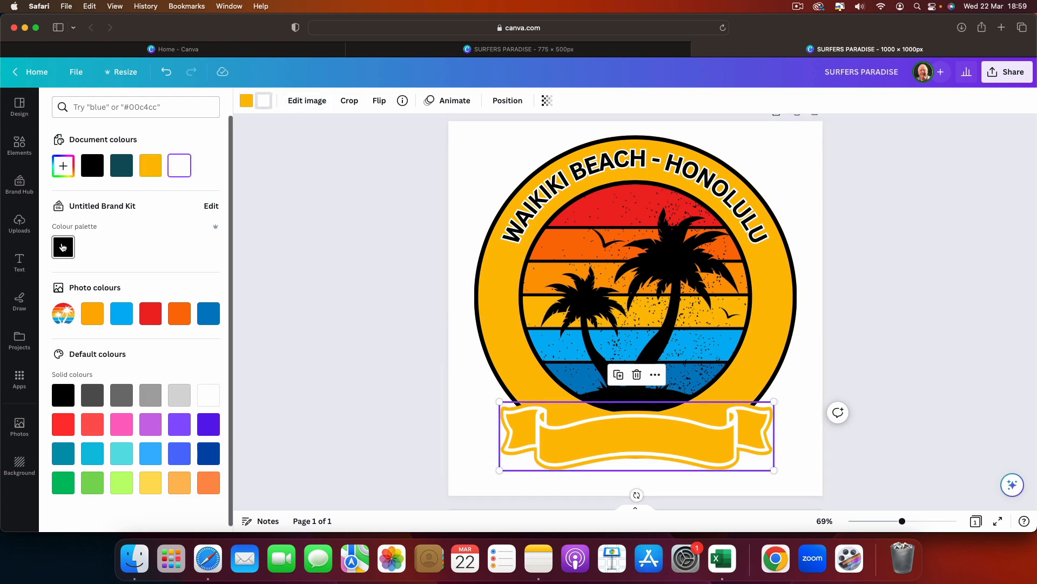
{"action": "left_click", "coordinate": [63, 247]}
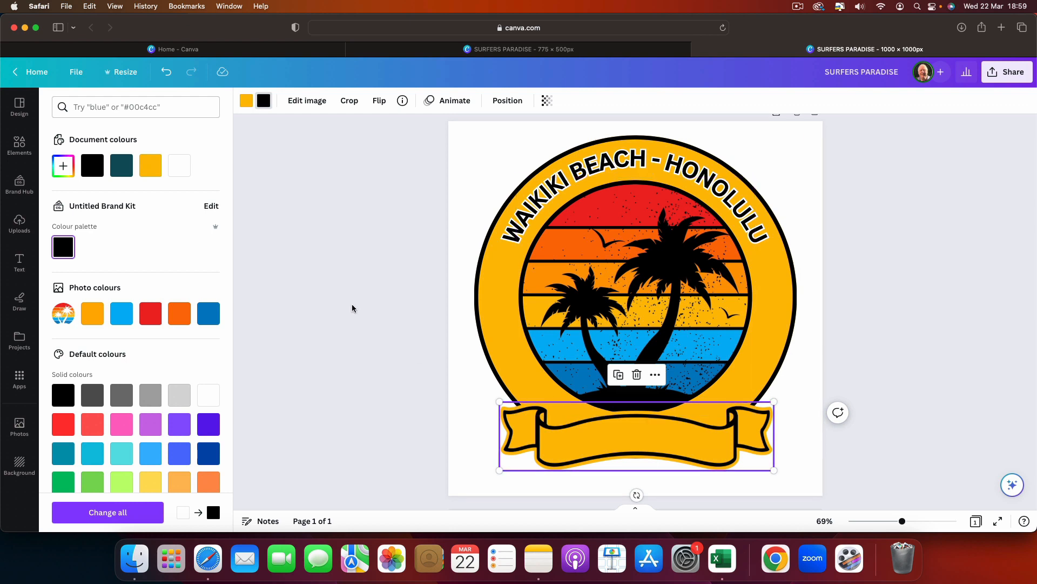
{"action": "left_click", "coordinate": [350, 299]}
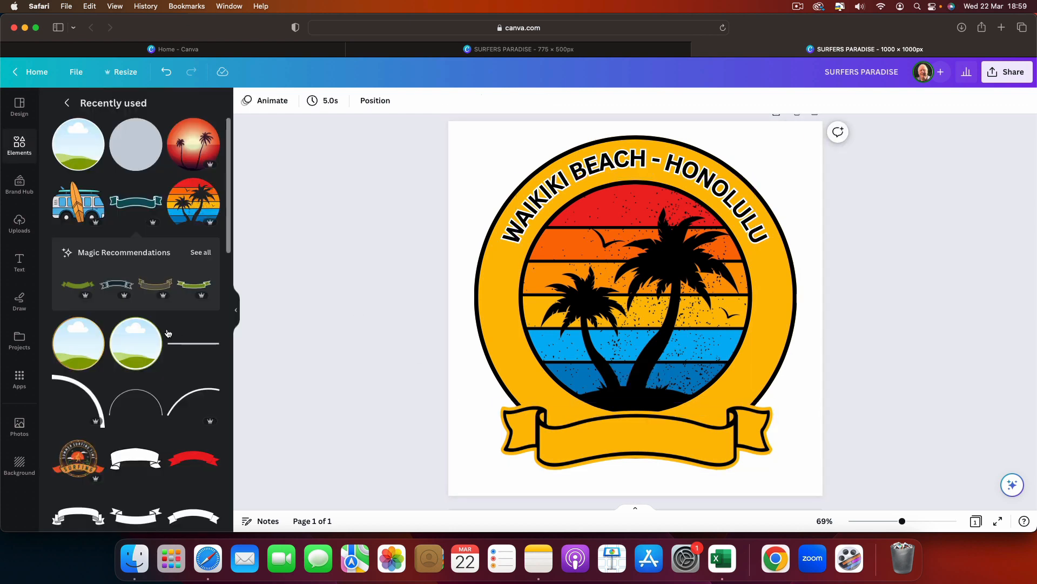
Step: Add a heading reading "HAWAII" and place it on the ribbon banner
{"action": "left_click", "coordinate": [19, 259]}
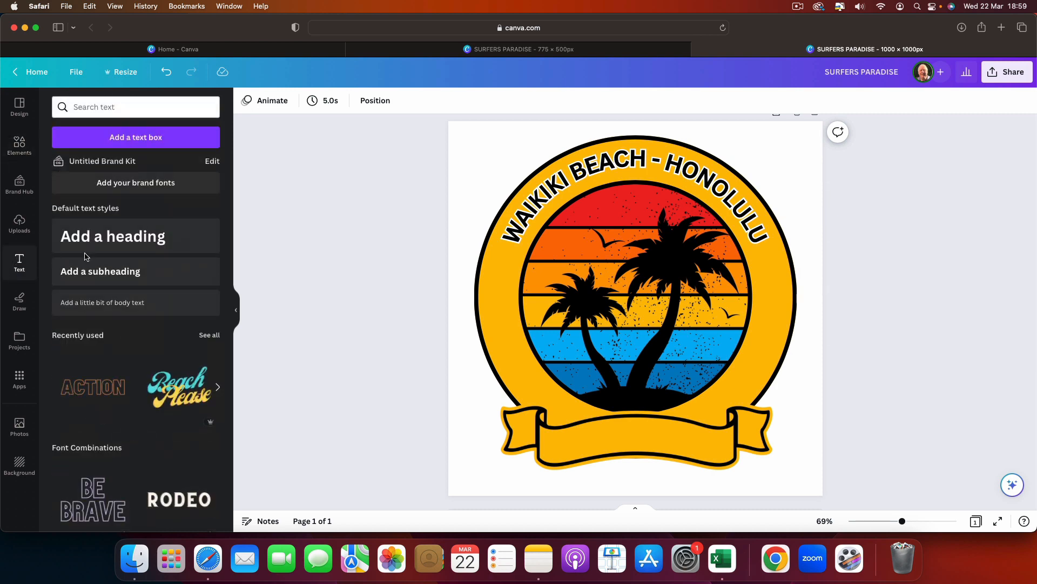
{"action": "left_click", "coordinate": [193, 236]}
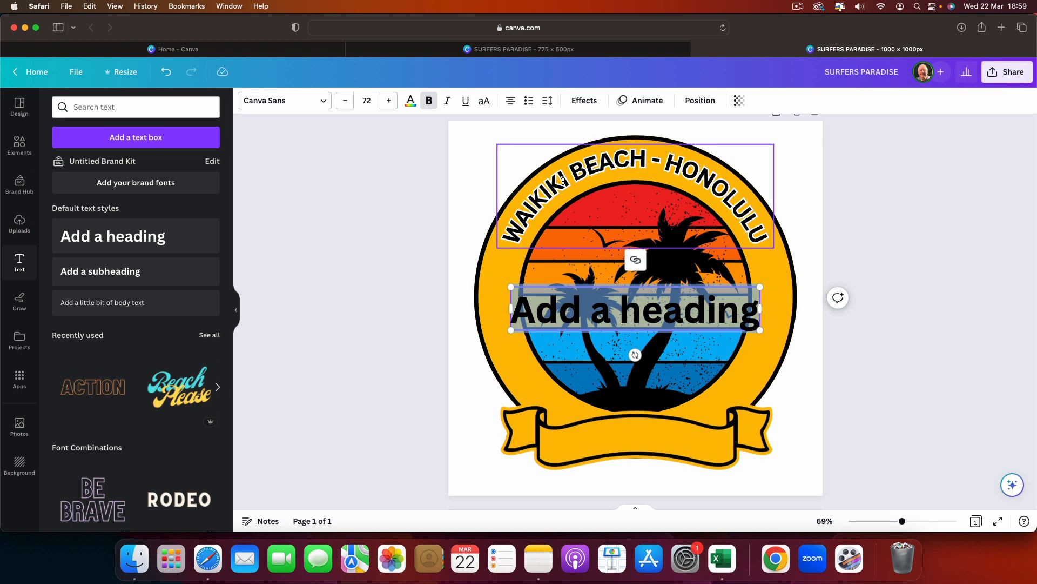
{"action": "type", "text": "HAWAII"}
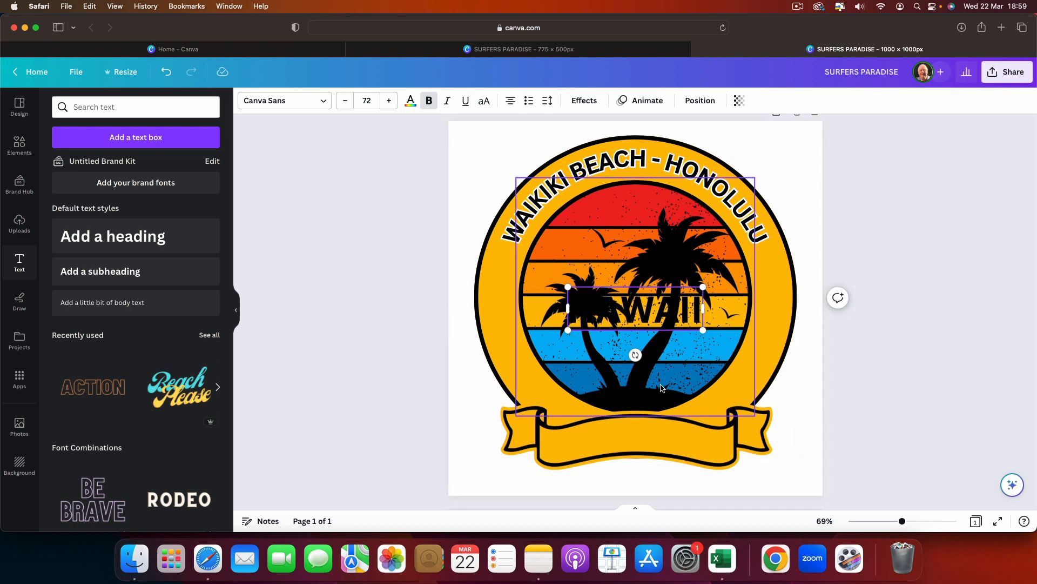
{"action": "left_click", "coordinate": [345, 103]}
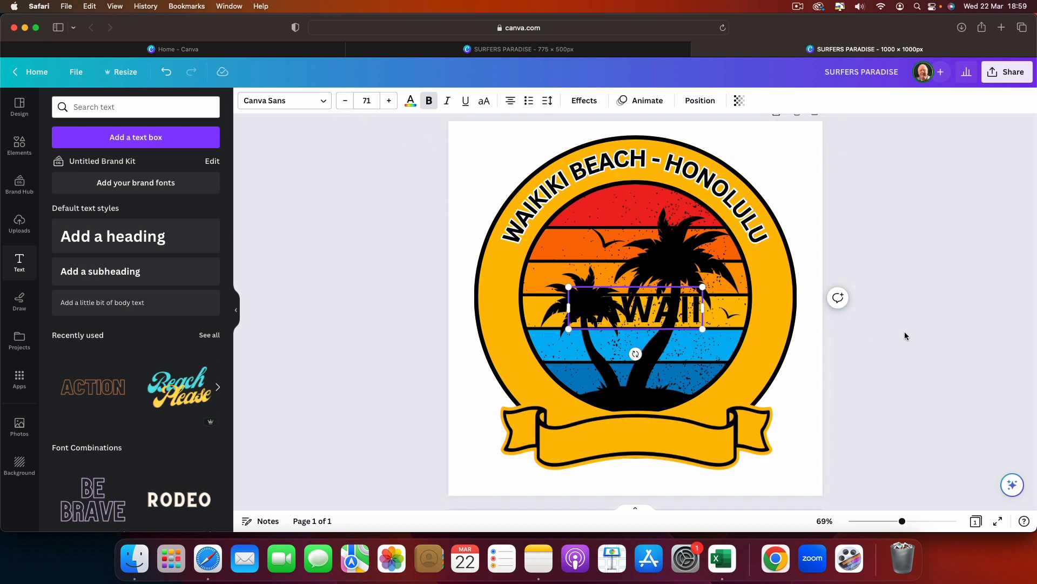
{"action": "left_click_drag", "start_coordinate": [654, 306], "coordinate": [657, 433]}
Step: Reduce the "HAWAII" heading's font size to 53 and centre it within the banner
{"action": "left_click", "coordinate": [343, 103]}
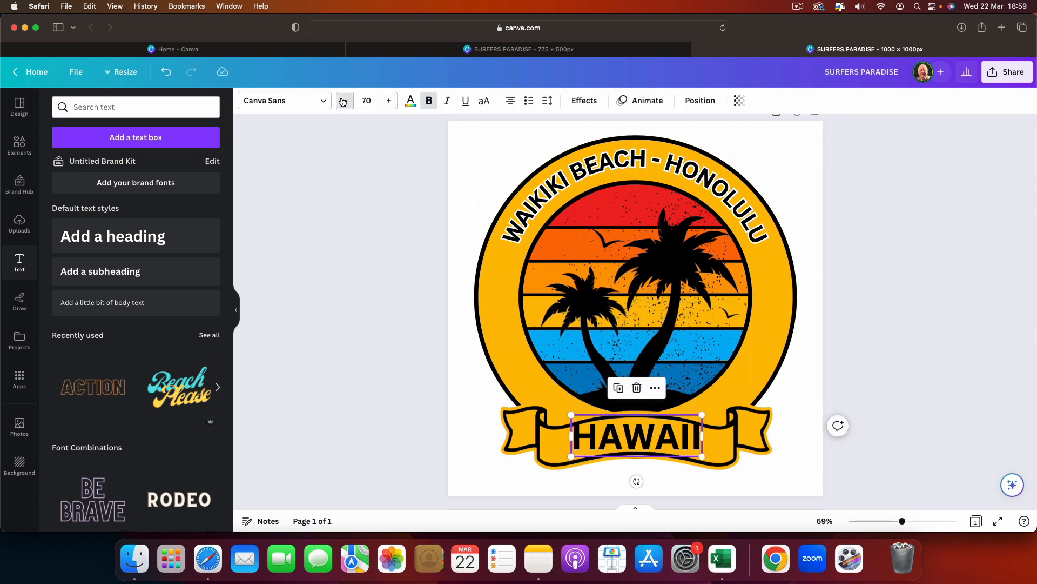
{"action": "left_click", "coordinate": [343, 103]}
{"action": "left_click", "coordinate": [343, 102]}
{"action": "left_click", "coordinate": [343, 103]}
{"action": "left_click", "coordinate": [343, 103]}
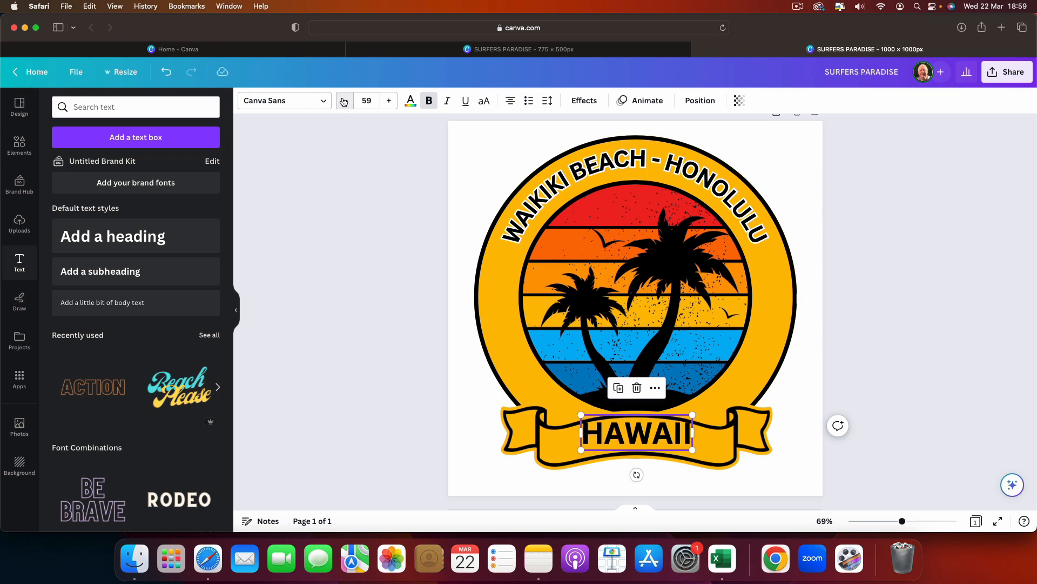
{"action": "left_click", "coordinate": [343, 102]}
{"action": "left_click", "coordinate": [343, 103]}
{"action": "left_click", "coordinate": [343, 102]}
{"action": "left_click", "coordinate": [344, 103]}
{"action": "left_click", "coordinate": [343, 103]}
{"action": "left_click", "coordinate": [343, 103]}
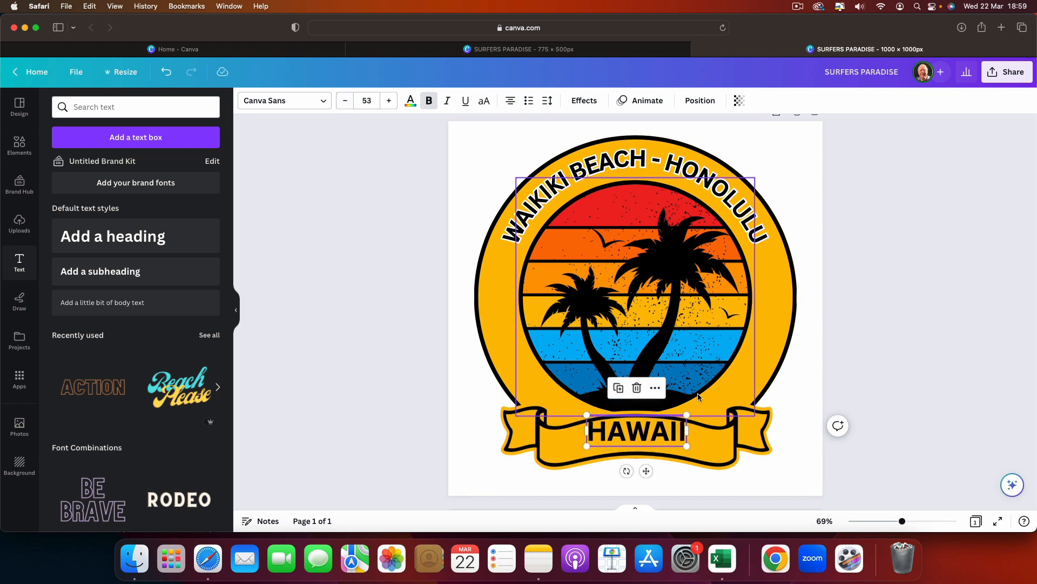
{"action": "left_click_drag", "start_coordinate": [636, 433], "coordinate": [635, 434]}
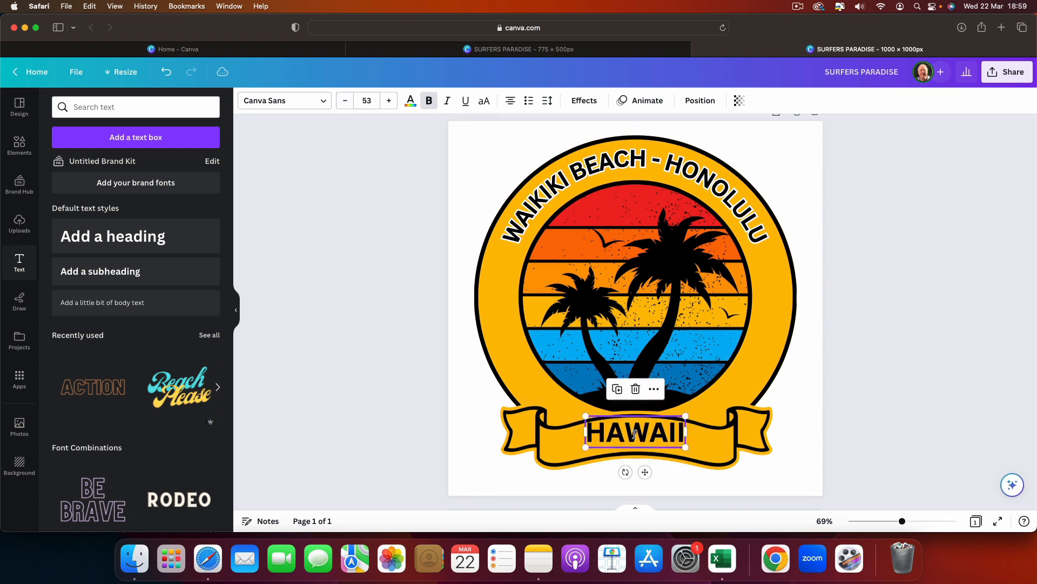
Step: Apply the Curve shape effect to "HAWAII" with a curve of 36 to follow the banner
{"action": "left_click", "coordinate": [584, 101]}
{"action": "left_click", "coordinate": [138, 483]}
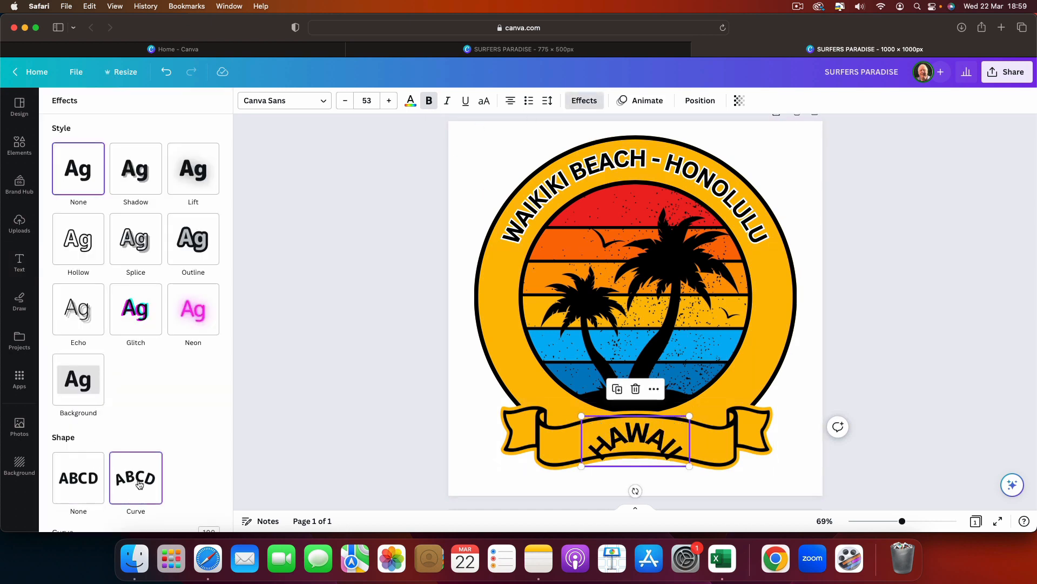
{"action": "scroll", "coordinate": [180, 457], "scroll_direction": "down", "scroll_amount": 2}
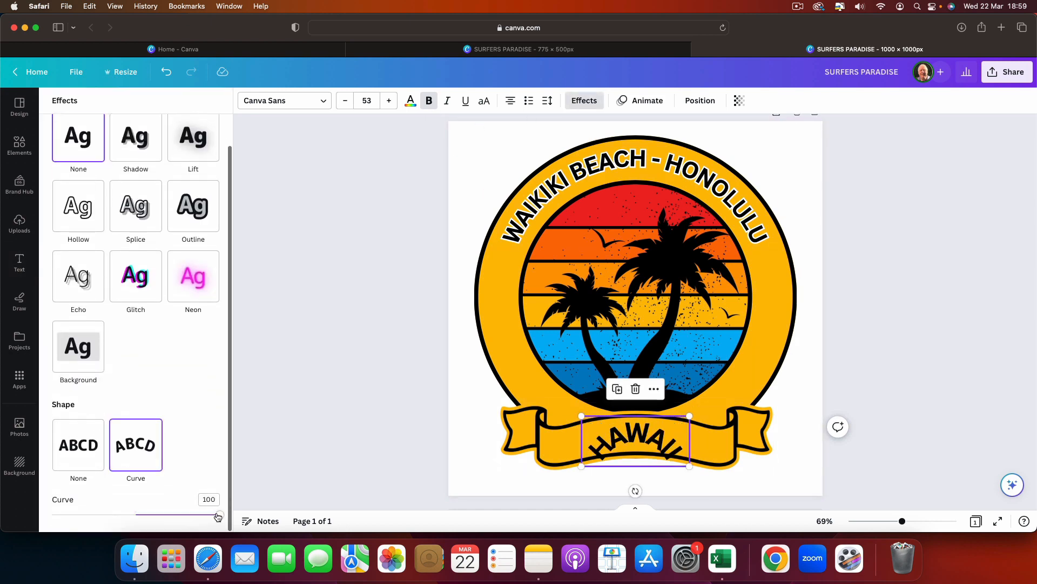
{"action": "left_click_drag", "start_coordinate": [217, 516], "coordinate": [166, 515]}
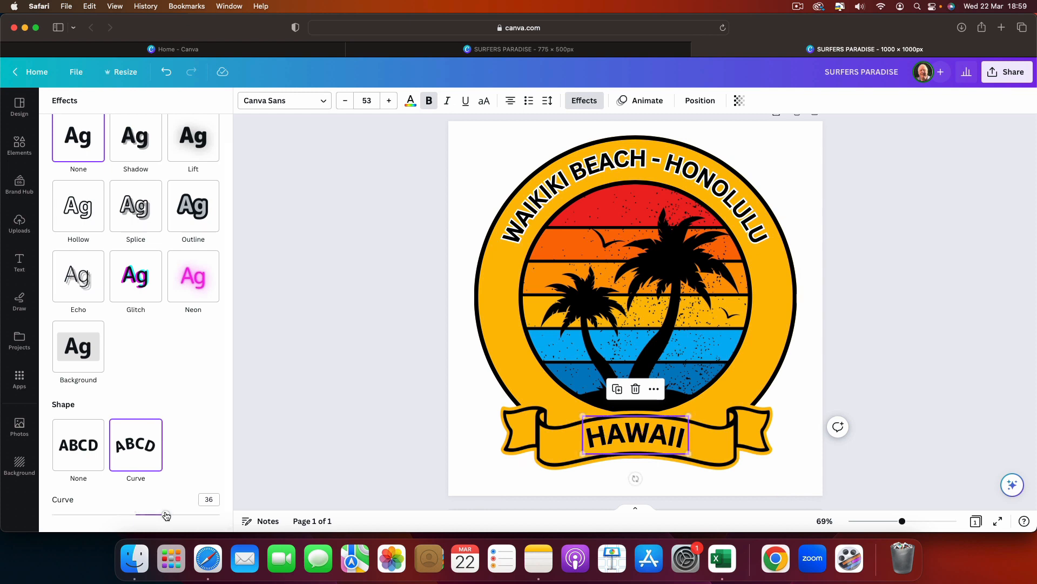
{"action": "left_click", "coordinate": [938, 289]}
{"action": "left_click", "coordinate": [891, 388]}
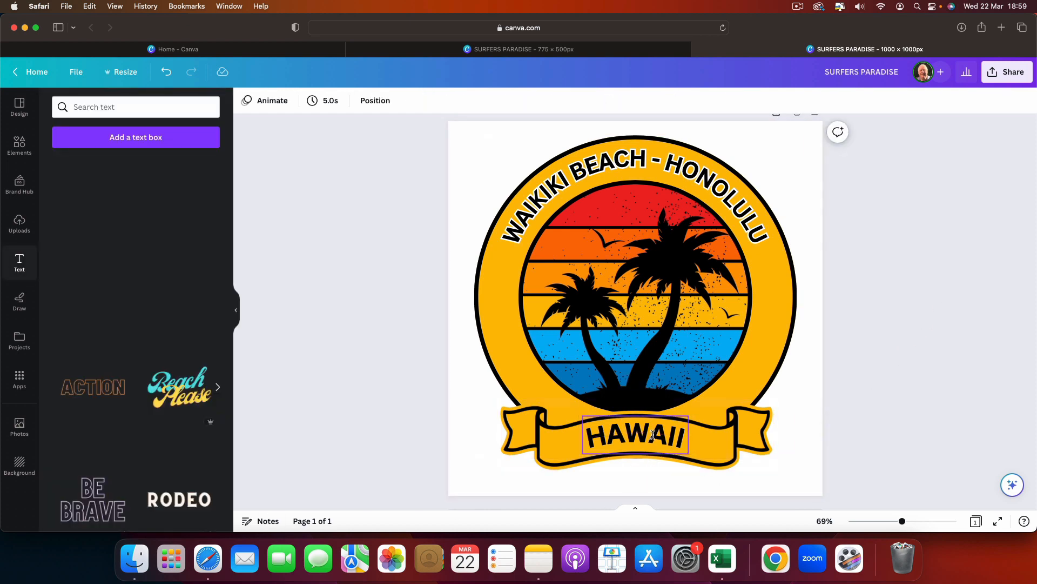
Step: Give the "HAWAII" text a white Outline effect with a thickness of 100
{"action": "left_click", "coordinate": [625, 440]}
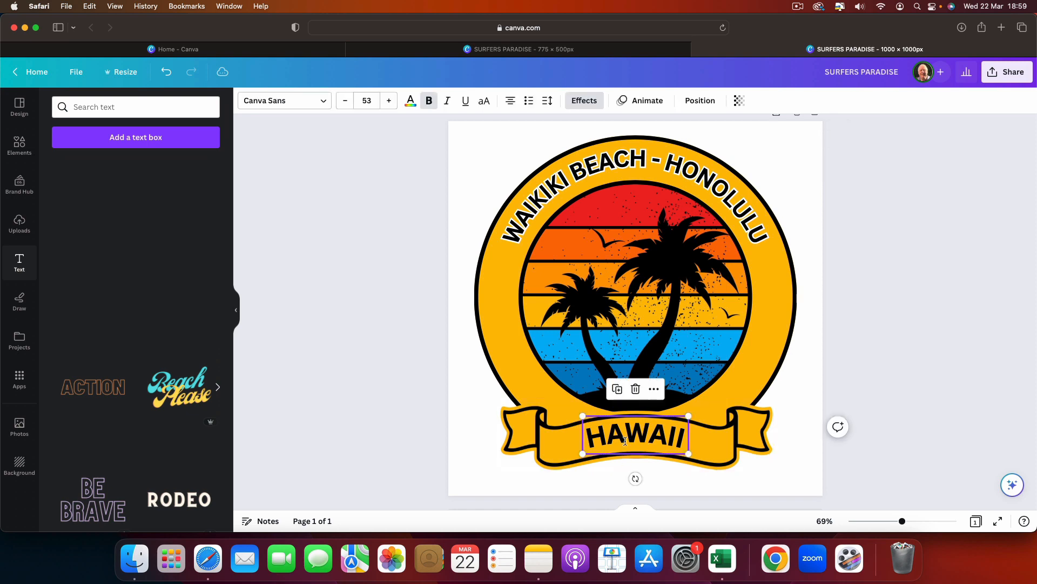
{"action": "left_click", "coordinate": [585, 101]}
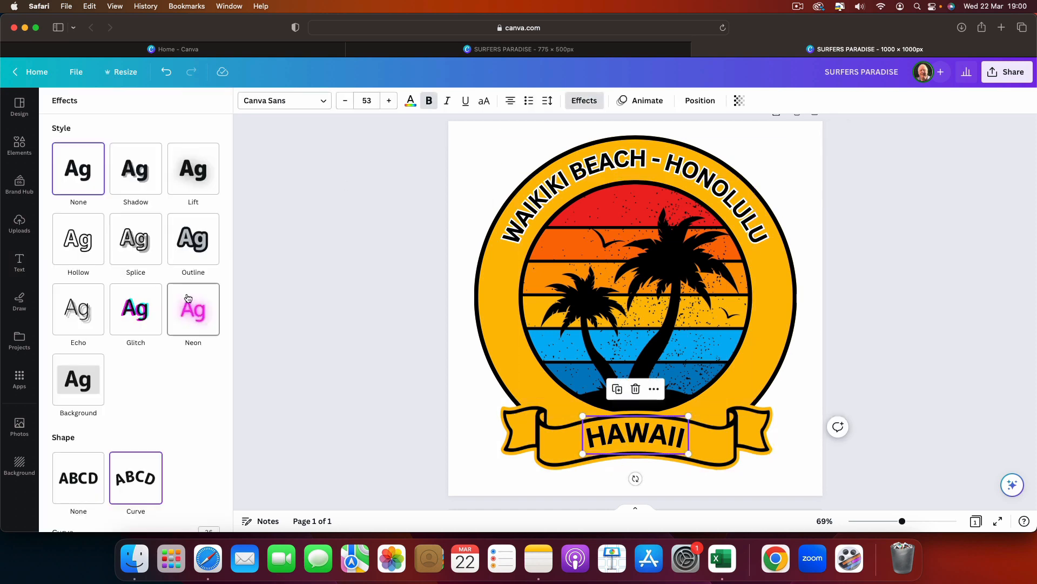
{"action": "left_click", "coordinate": [194, 246]}
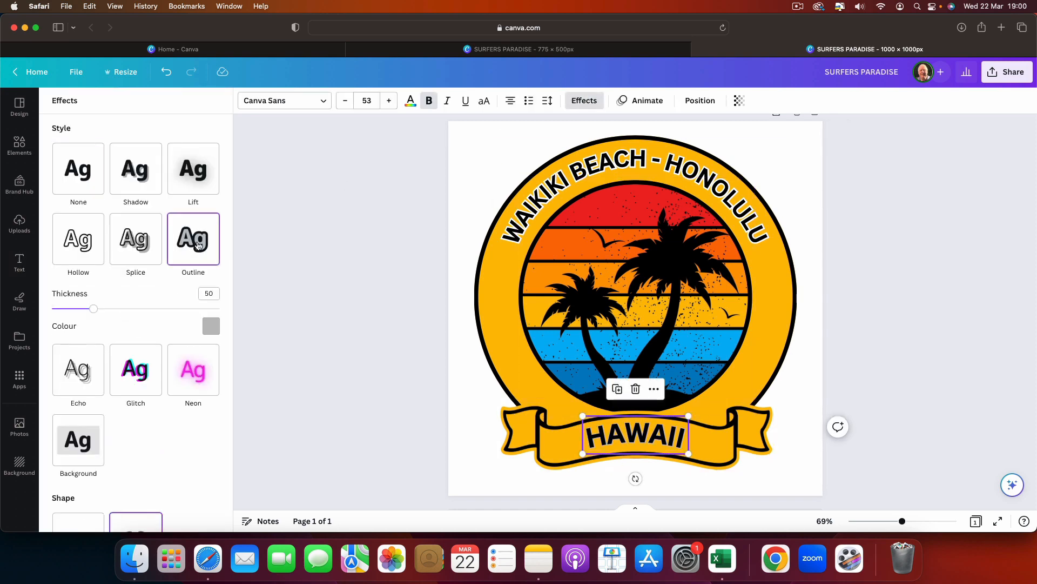
{"action": "left_click", "coordinate": [211, 325]}
{"action": "left_click", "coordinate": [147, 171]}
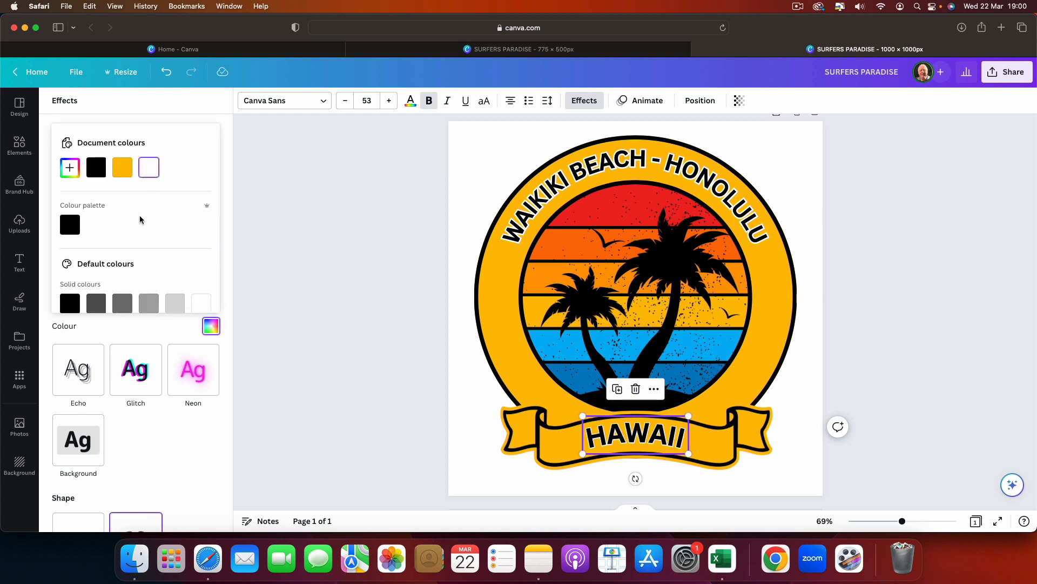
{"action": "left_click", "coordinate": [118, 320]}
{"action": "left_click_drag", "start_coordinate": [93, 313], "coordinate": [136, 314]}
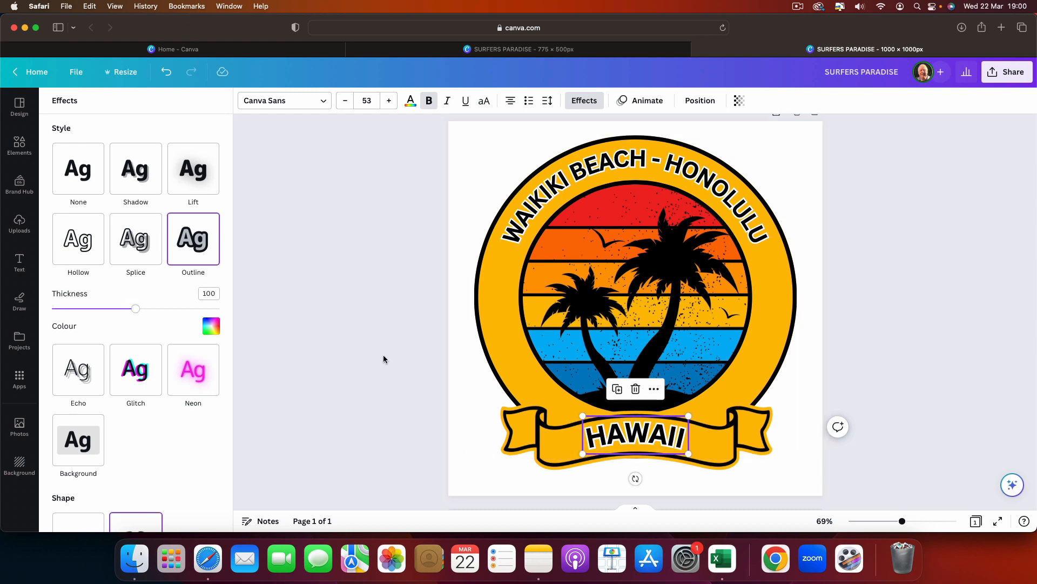
{"action": "left_click", "coordinate": [384, 356]}
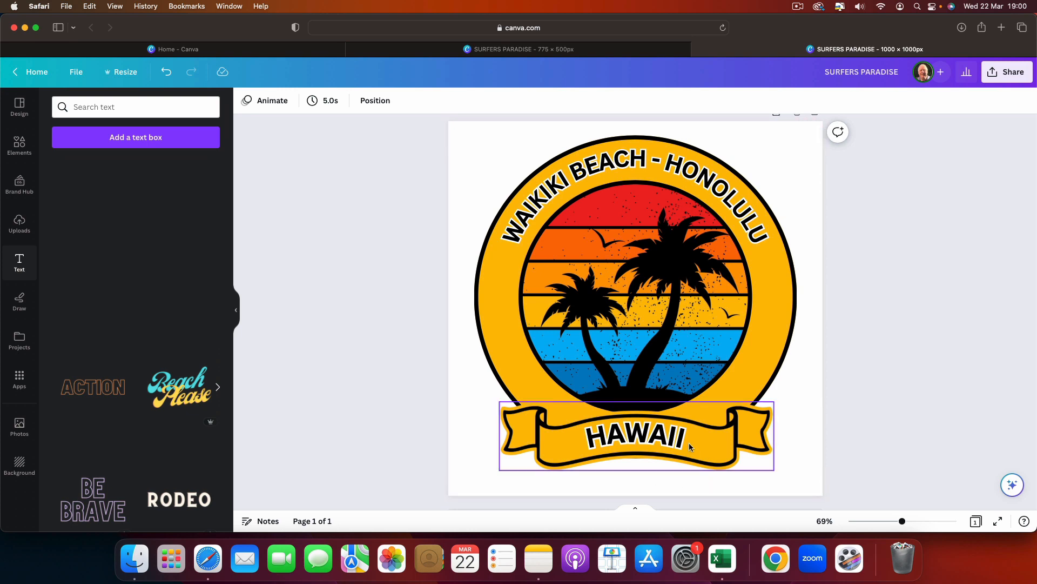
Step: Add the blue surf van graphic, shrink it to about 299 by 239, and place it just above the banner
{"action": "left_click", "coordinate": [19, 145]}
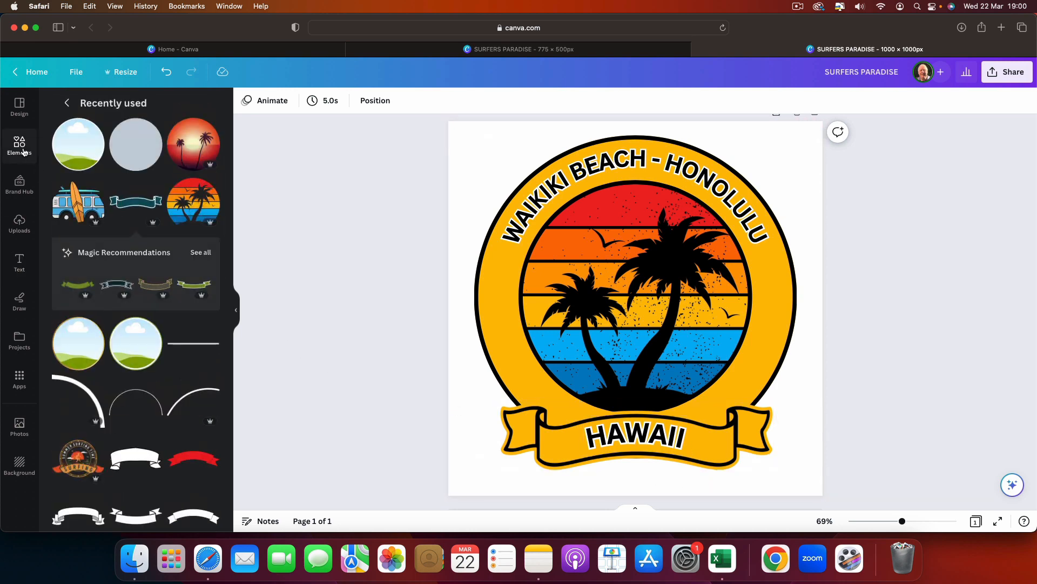
{"action": "left_click", "coordinate": [72, 205]}
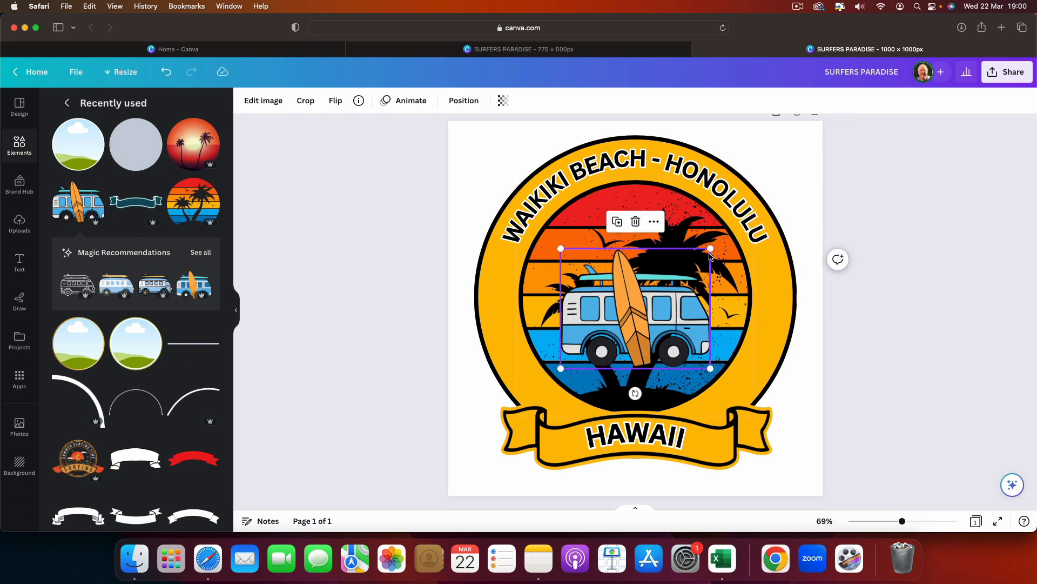
{"action": "left_click_drag", "start_coordinate": [710, 249], "coordinate": [673, 279]}
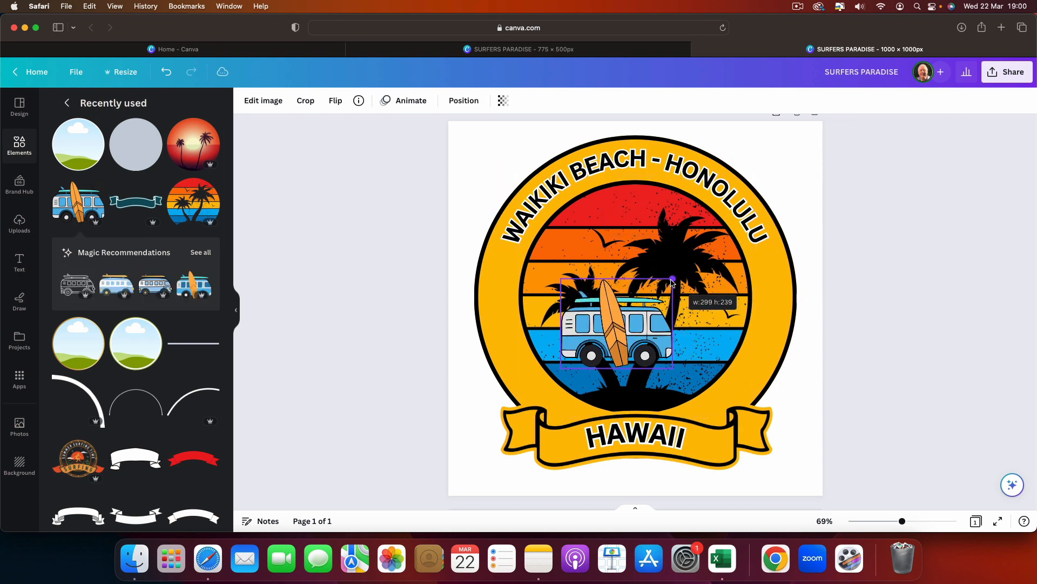
{"action": "left_click_drag", "start_coordinate": [636, 332], "coordinate": [649, 384]}
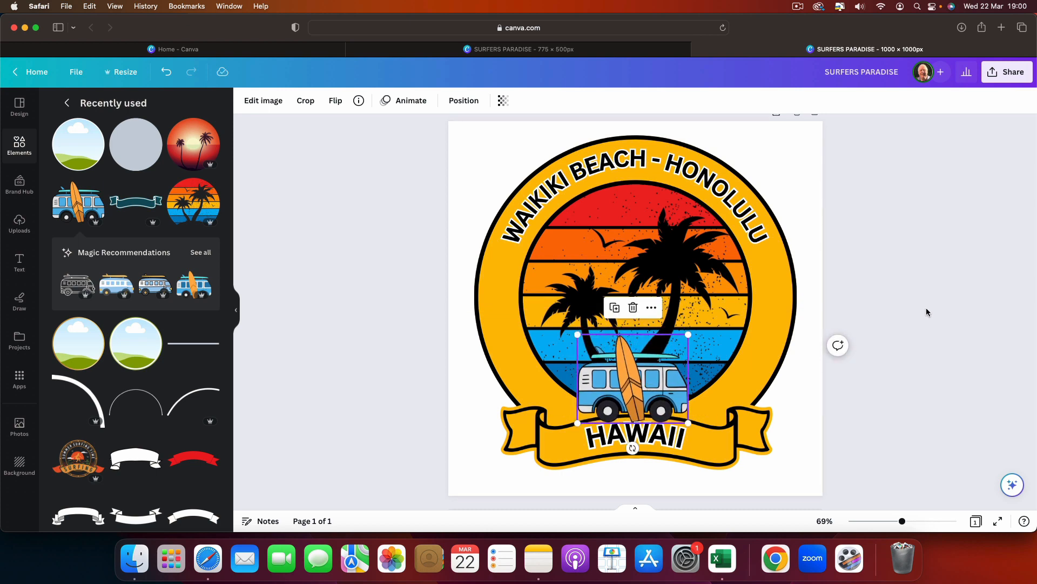
{"action": "left_click", "coordinate": [933, 268]}
Step: Shrink the surf van slightly and centre it above the "HAWAII" text
{"action": "left_click", "coordinate": [651, 375]}
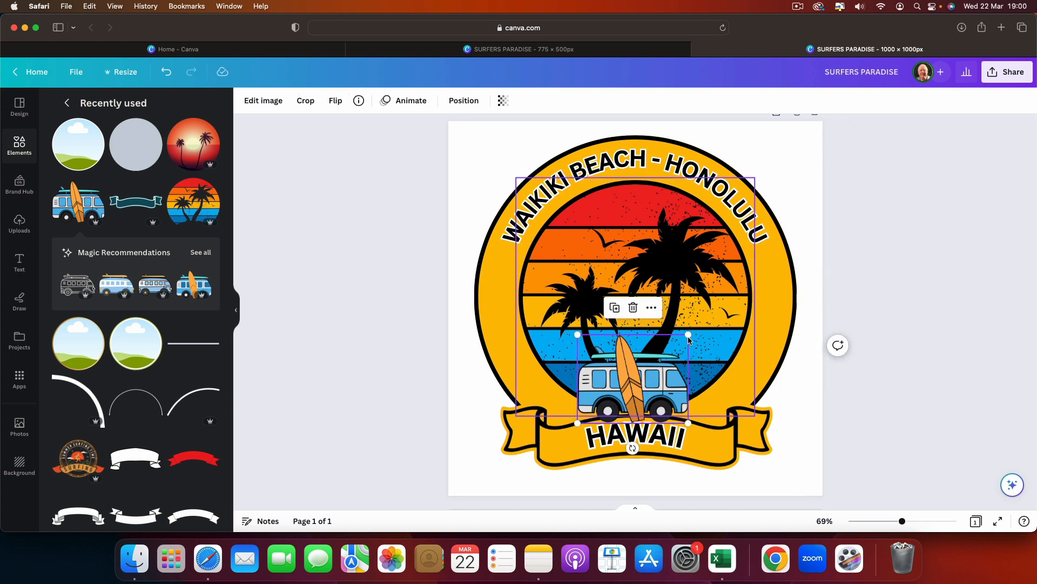
{"action": "left_click_drag", "start_coordinate": [686, 340], "coordinate": [679, 344]}
{"action": "left_click_drag", "start_coordinate": [650, 389], "coordinate": [654, 386]}
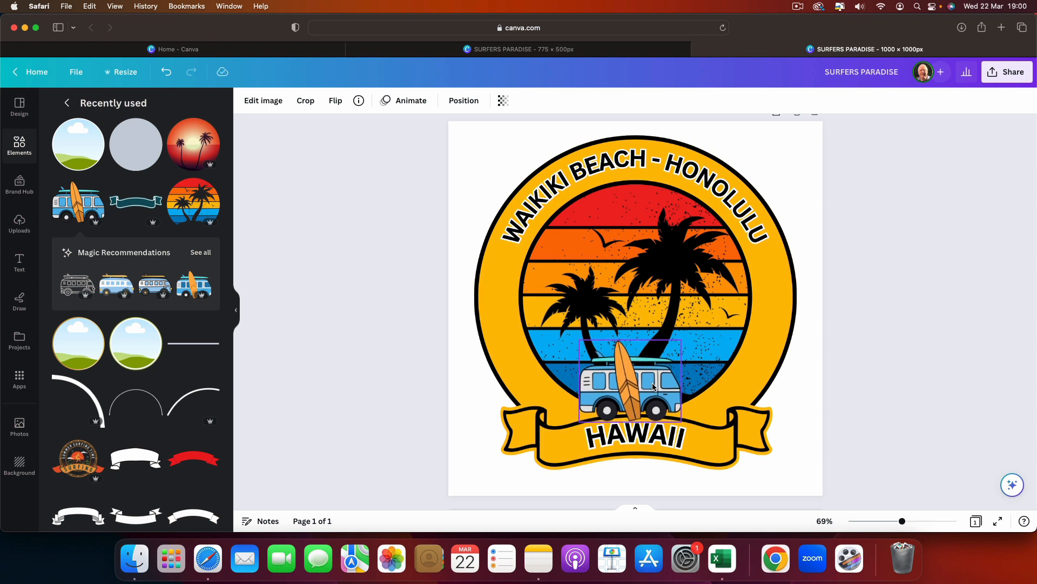
{"action": "left_click_drag", "start_coordinate": [653, 386], "coordinate": [659, 386]}
{"action": "left_click", "coordinate": [941, 318]}
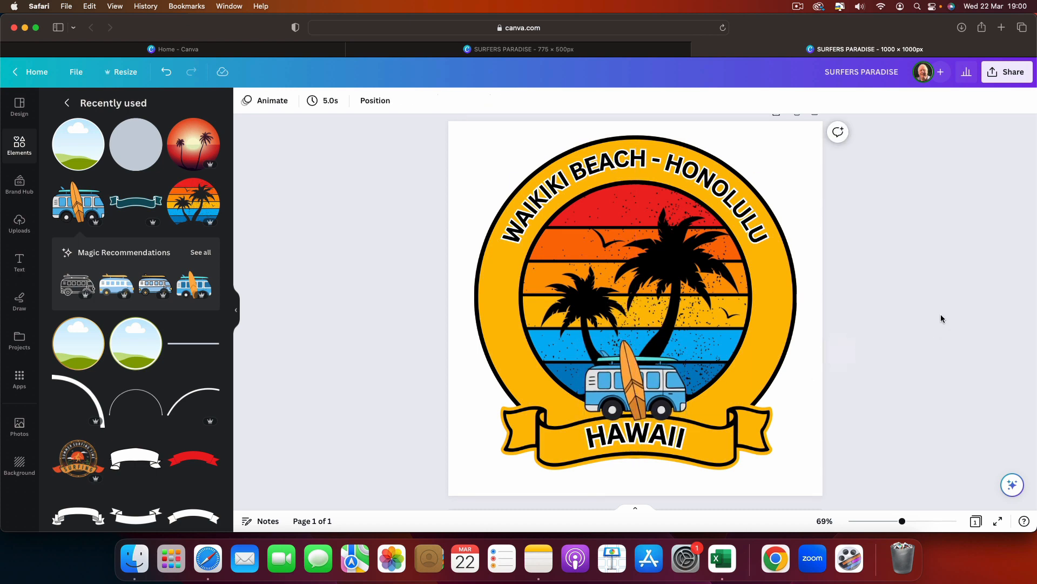
Step: Increase the curved "WAIKIKI BEACH - HONOLULU" text's font size to 46
{"action": "left_click", "coordinate": [697, 179]}
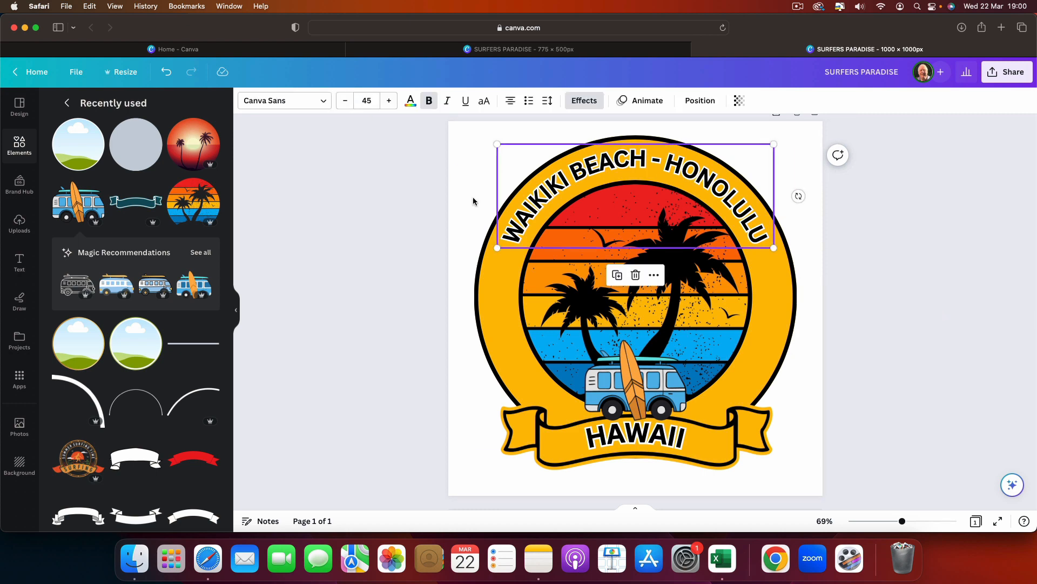
{"action": "left_click", "coordinate": [389, 101]}
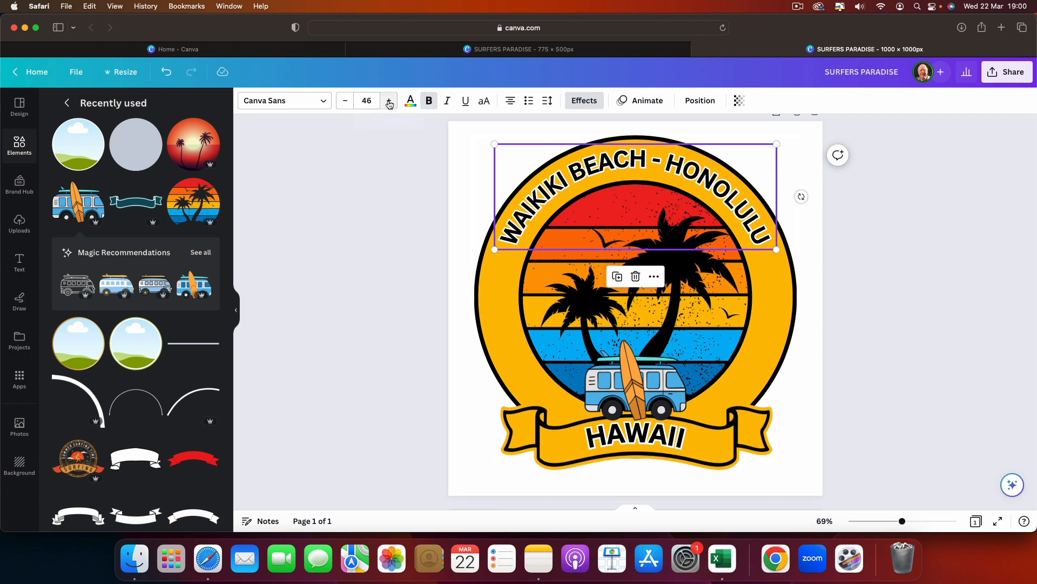
Step: Increase the curved "WAIKIKI BEACH - HONOLULU" text's font size to 50
{"action": "left_click", "coordinate": [389, 101]}
{"action": "left_click", "coordinate": [389, 101]}
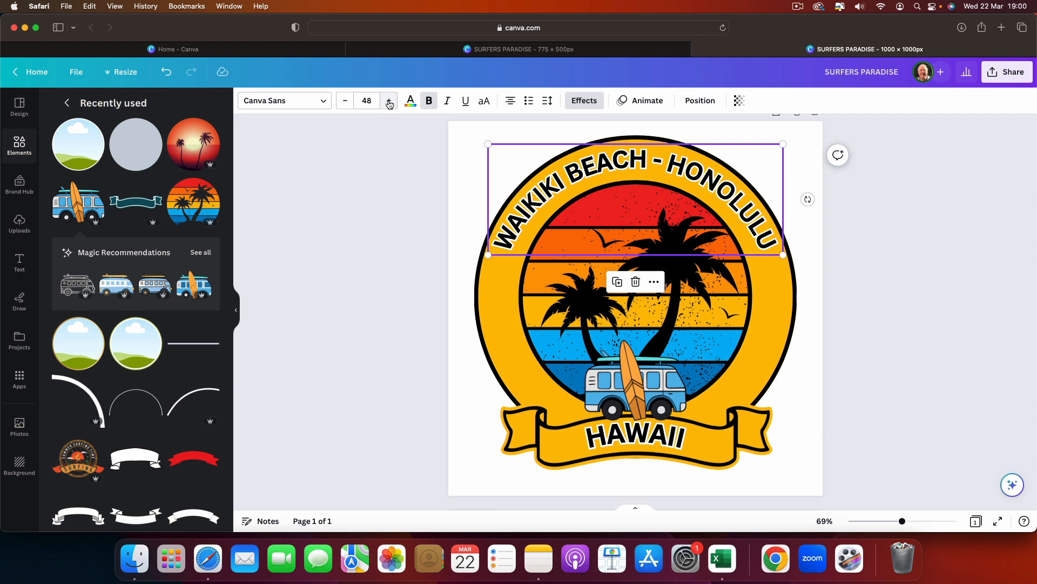
{"action": "left_click", "coordinate": [389, 101]}
{"action": "left_click", "coordinate": [389, 101]}
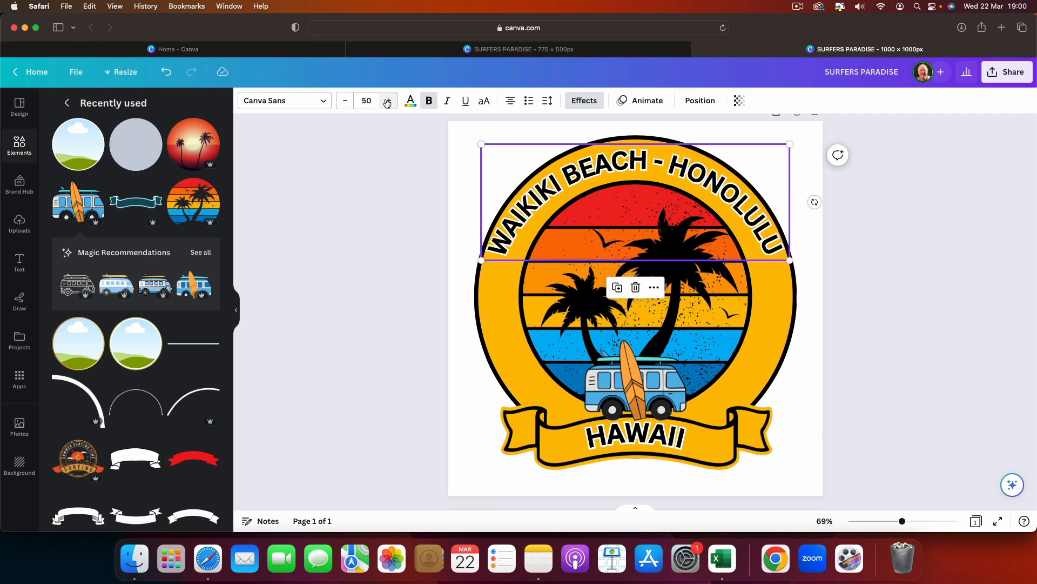
Step: Set the Curve effect of the "WAIKIKI BEACH - HONOLULU" text to 47 so it follows the orange ring, and deselect it
{"action": "left_click", "coordinate": [584, 101]}
{"action": "scroll", "coordinate": [202, 411], "scroll_direction": "down", "scroll_amount": 3}
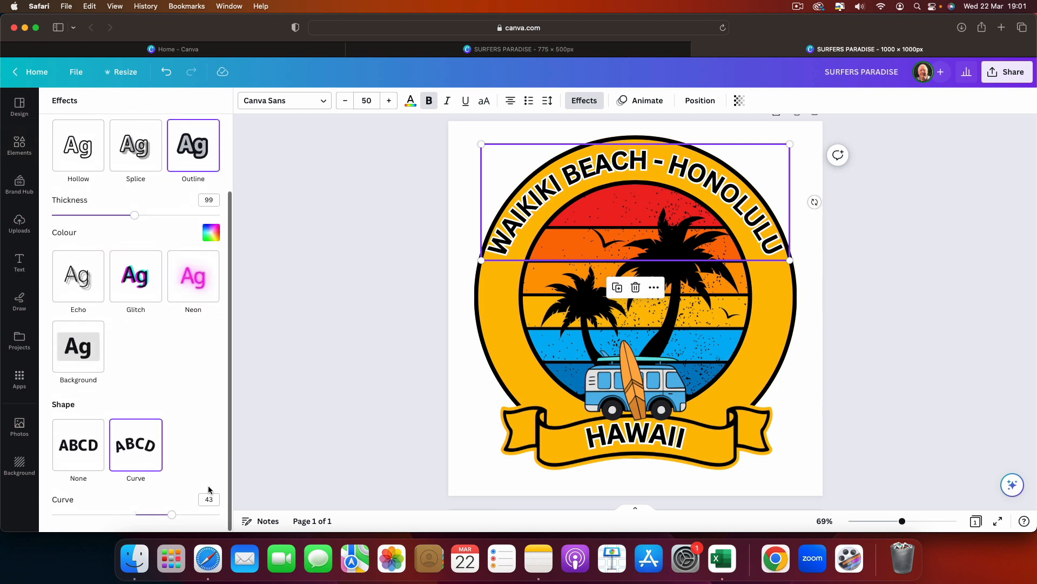
{"action": "left_click_drag", "start_coordinate": [175, 518], "coordinate": [177, 519]}
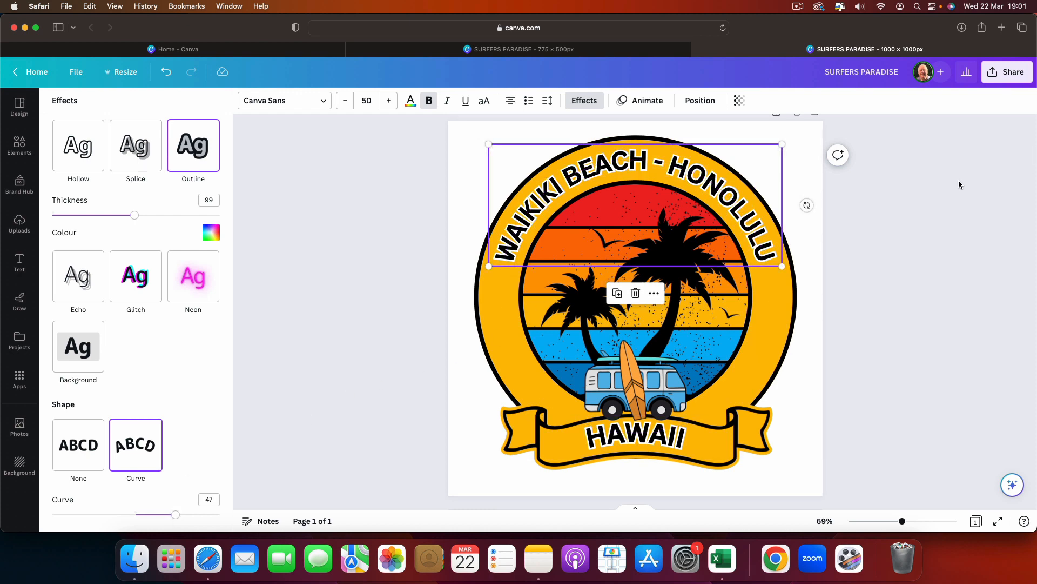
{"action": "left_click", "coordinate": [959, 185]}
{"action": "left_click", "coordinate": [937, 171]}
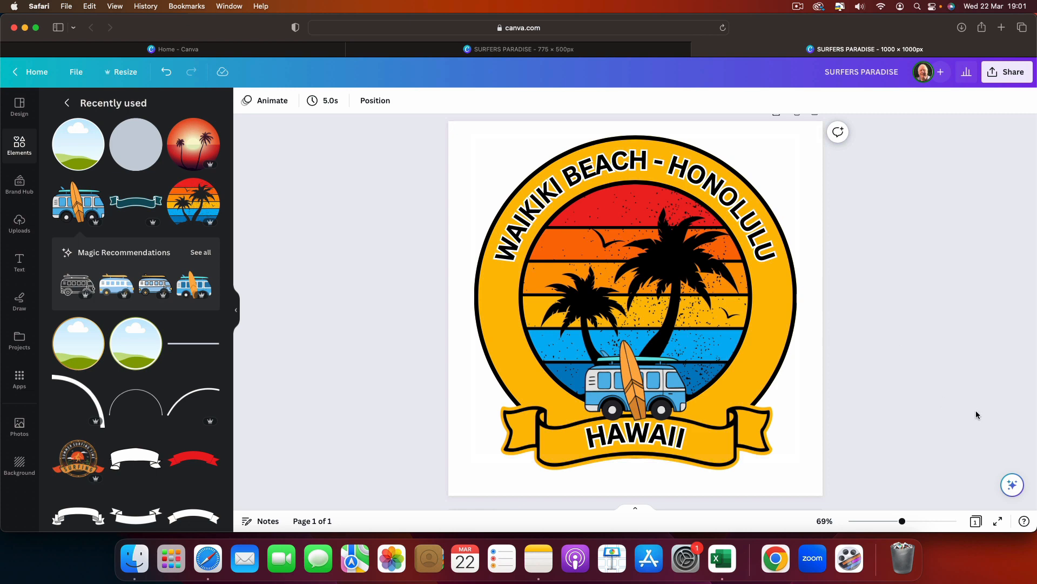
{"action": "left_click", "coordinate": [904, 522]}
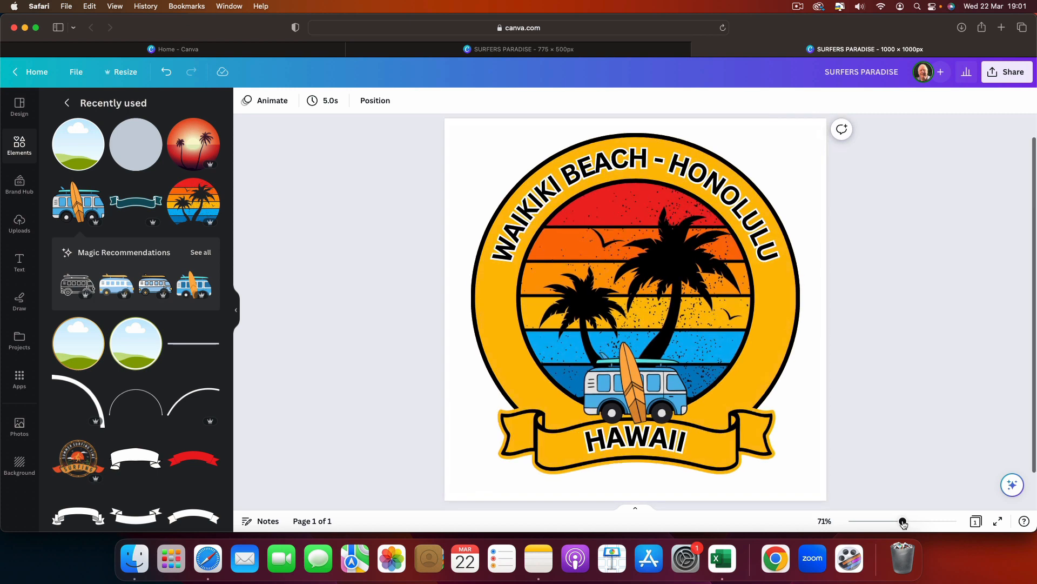
{"action": "left_click_drag", "start_coordinate": [904, 522], "coordinate": [905, 523]}
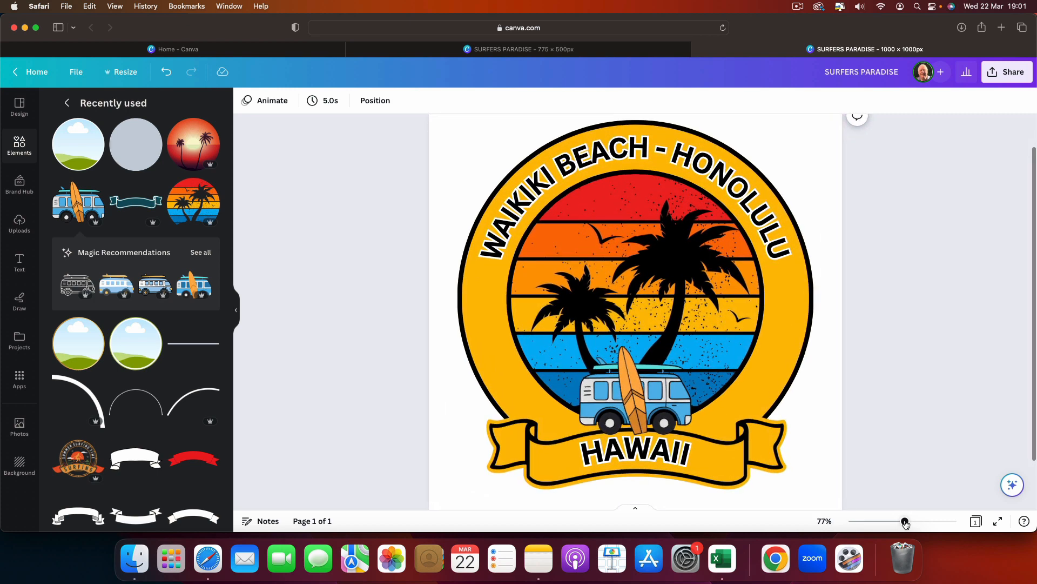